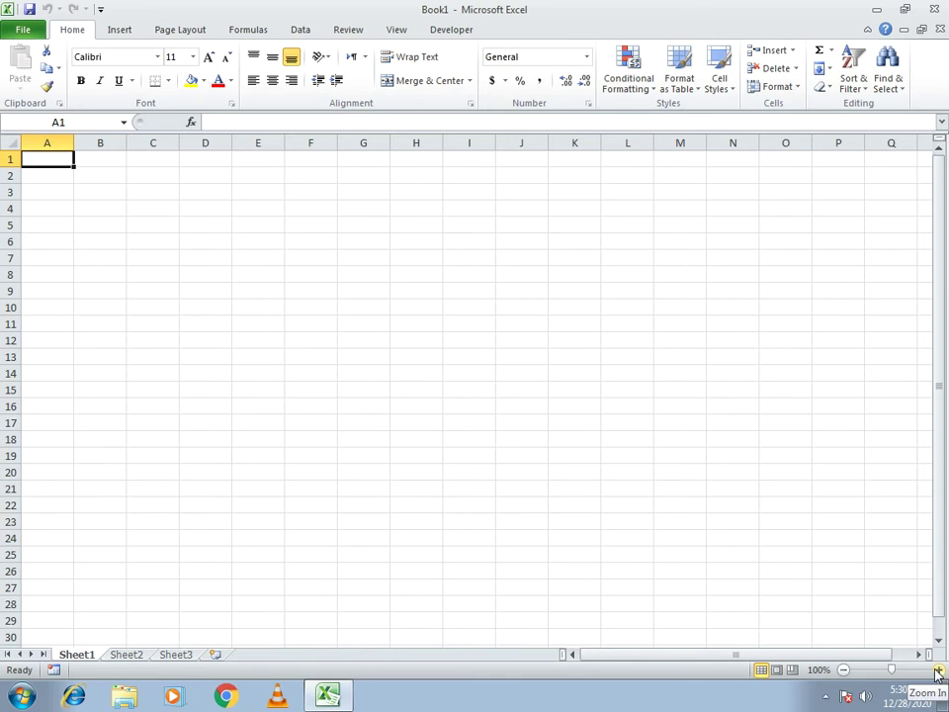
# Zoom in on the blank Book1 sheet three times to enlarge the cells
pyautogui.click(938, 670)
pyautogui.click(937, 670)
pyautogui.click(938, 670)
pyautogui.click(938, 669)
pyautogui.click(938, 670)
pyautogui.click(938, 670)
# Merge and centre A1:H3 and enter the title 'Calculate The Grades with Vlookup'
pyautogui.moveTo(79, 170); pyautogui.dragTo(661, 222)
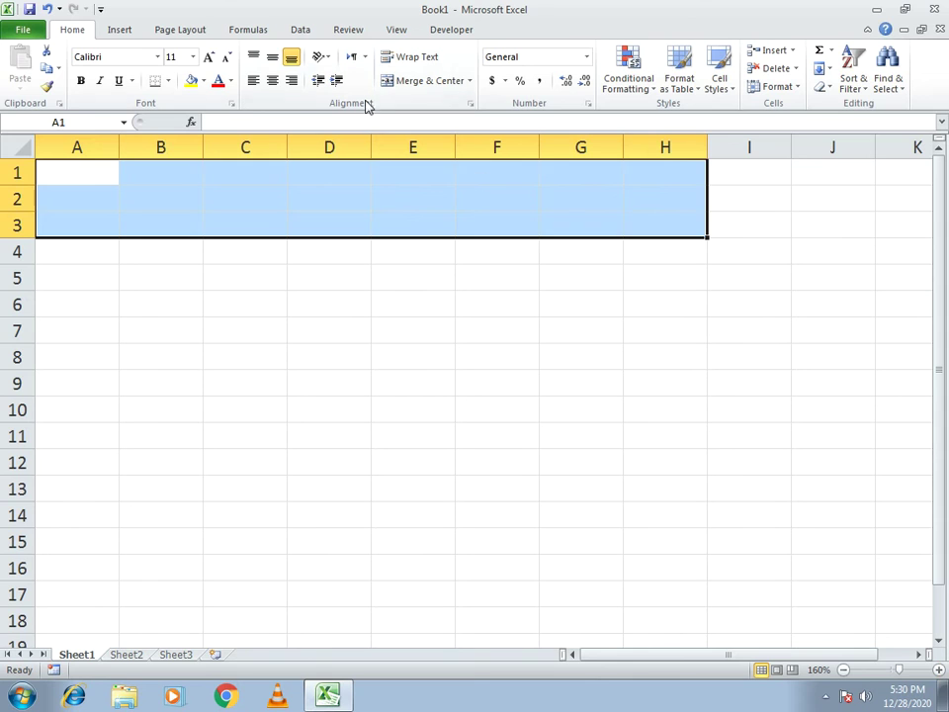
pyautogui.click(435, 80)
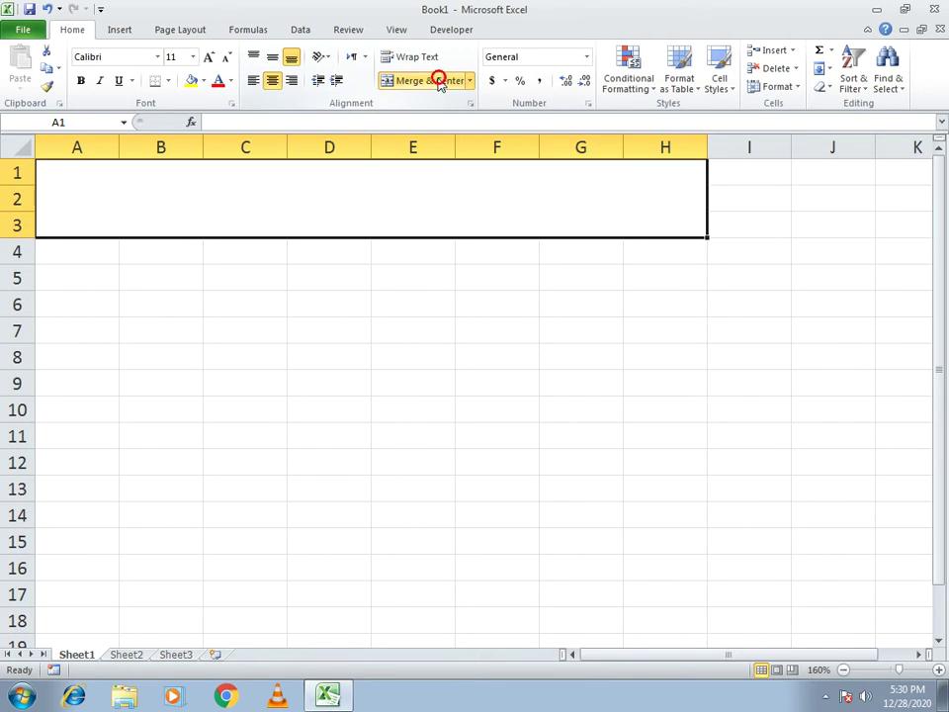
pyautogui.write('V')
pyautogui.press('BackSpace')
pyautogui.write('Cal')
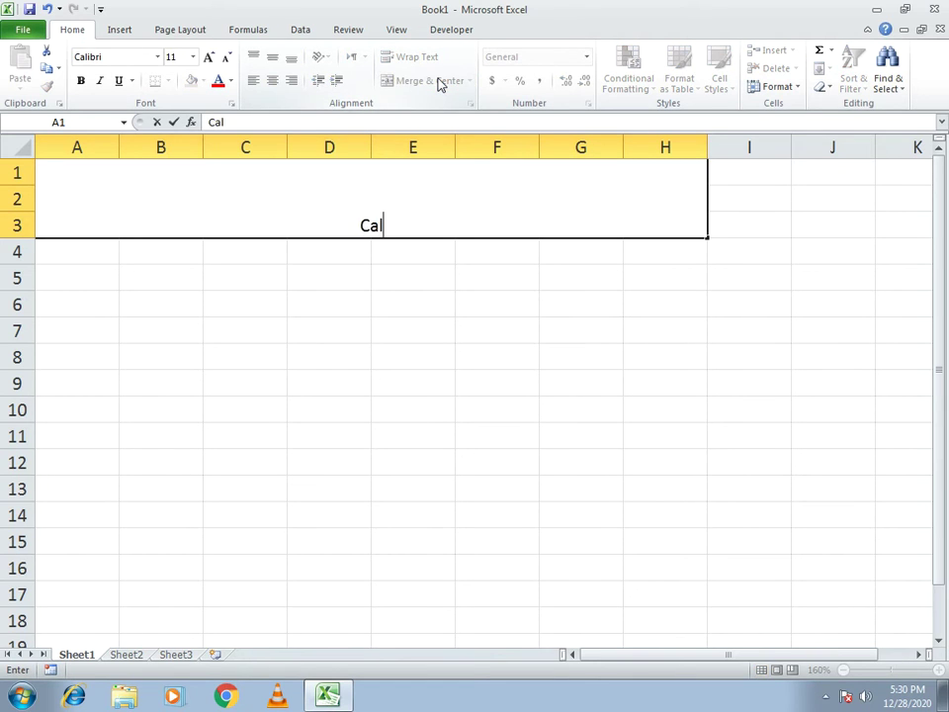
pyautogui.write('culate TH')
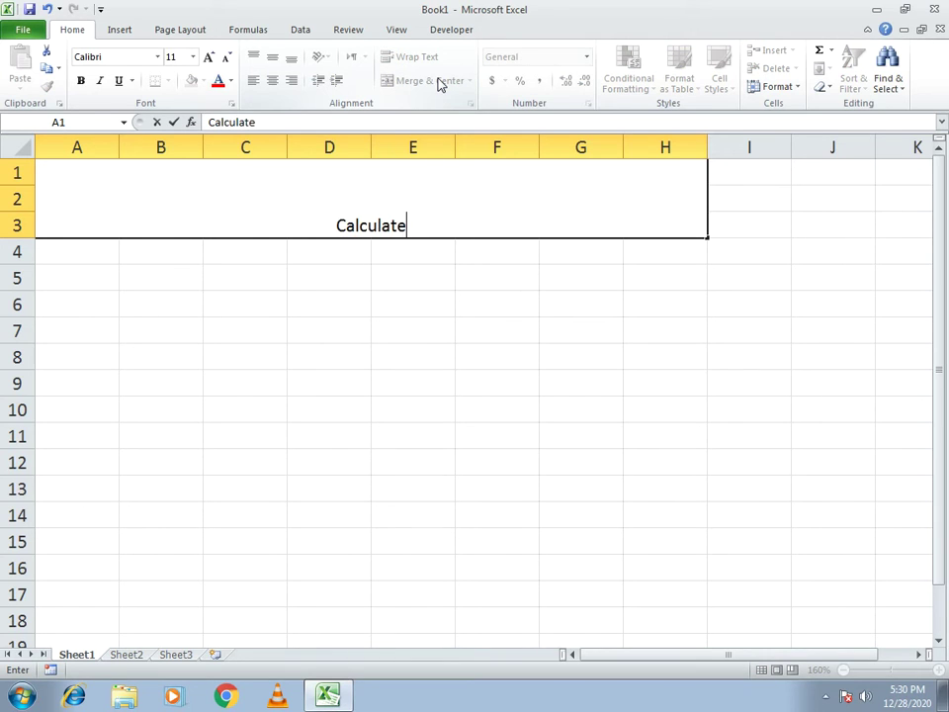
pyautogui.press('BackSpace')
pyautogui.write('he')
pyautogui.press('BackSpace')
pyautogui.press('BackSpace')
pyautogui.write('he ')
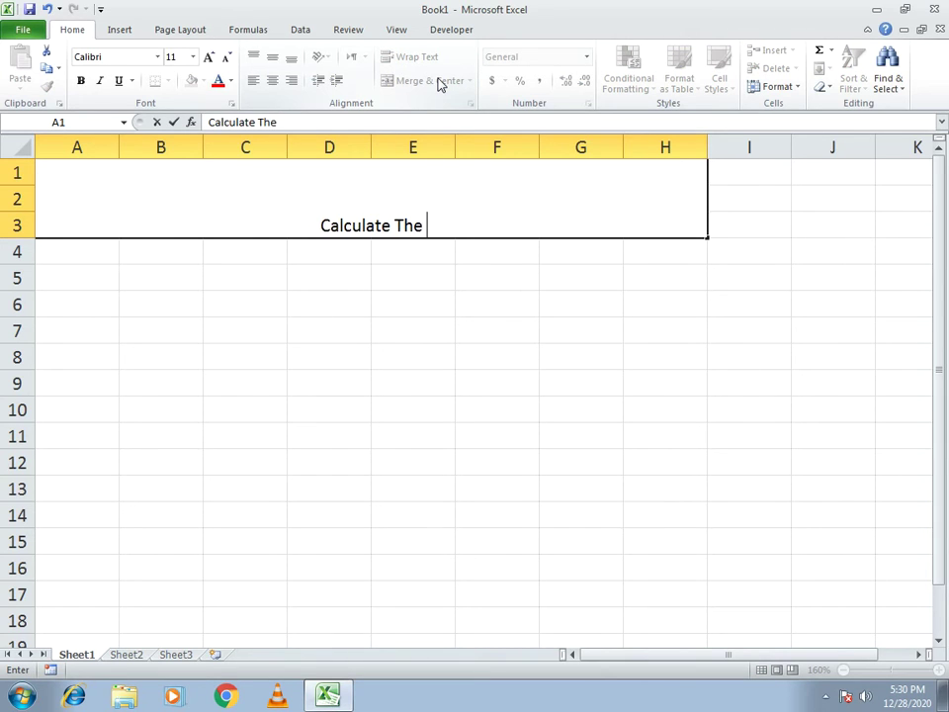
pyautogui.write('Grades wit')
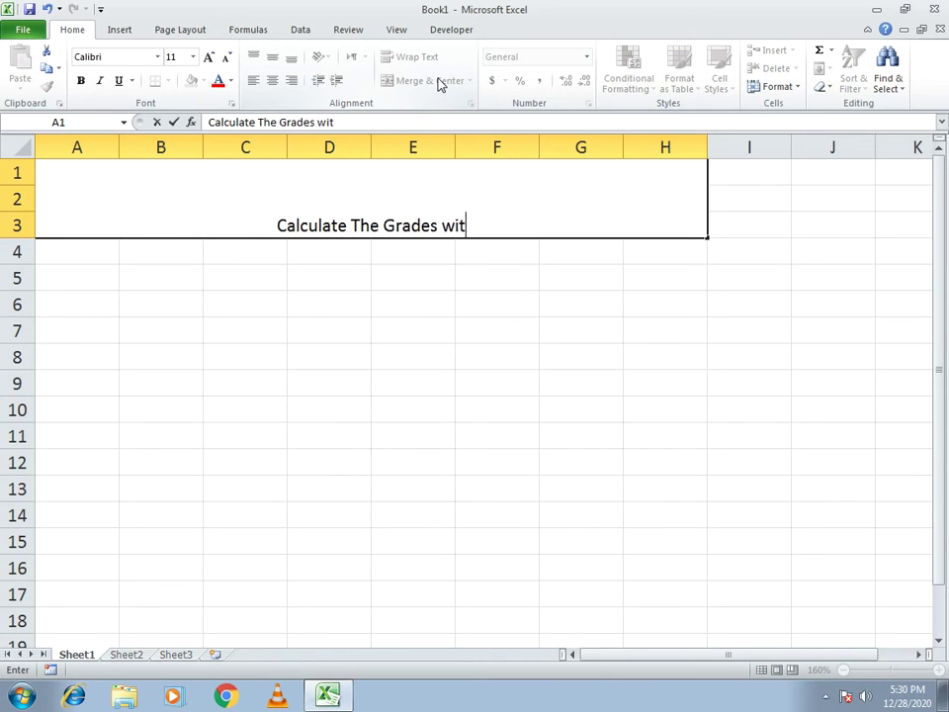
pyautogui.write('h VLo')
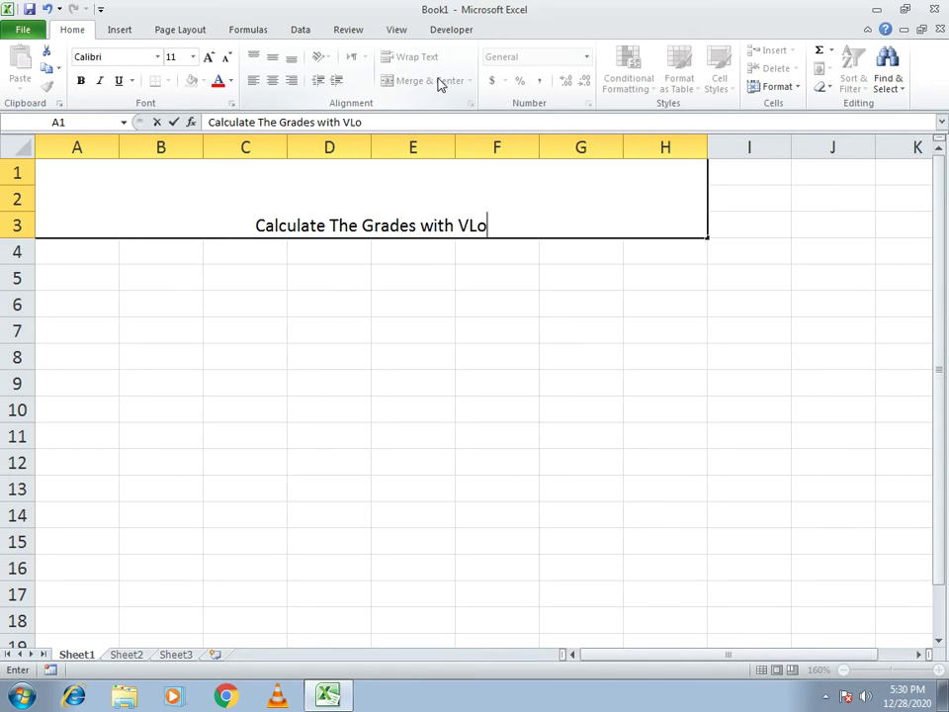
pyautogui.write('okup')
pyautogui.press('Return')
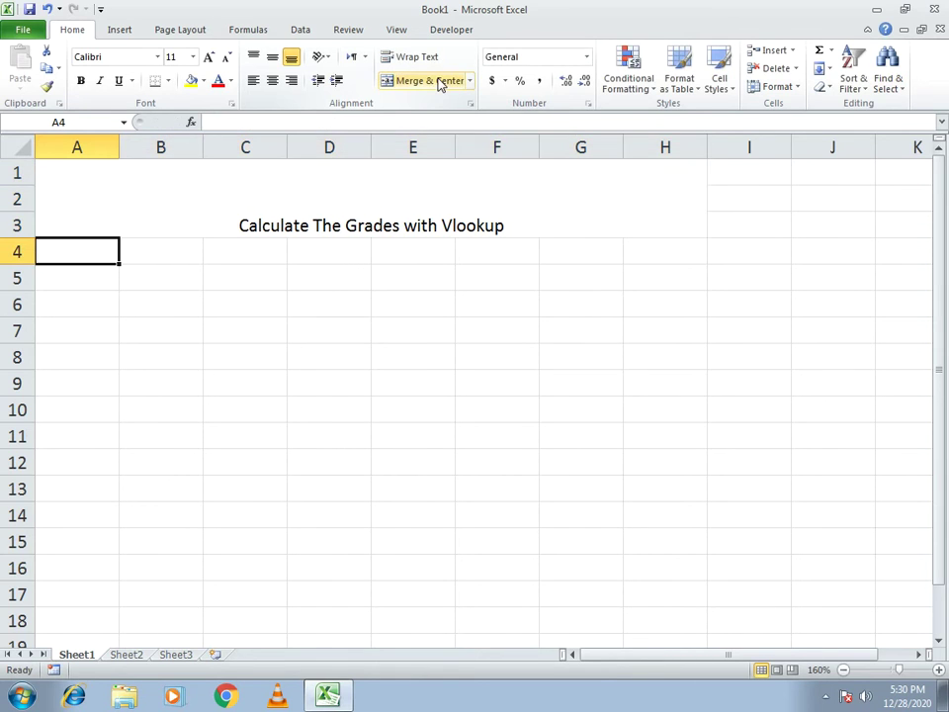
# Middle-align the title, increase its font size three times and make it bold
pyautogui.click(388, 187)
pyautogui.click(272, 56)
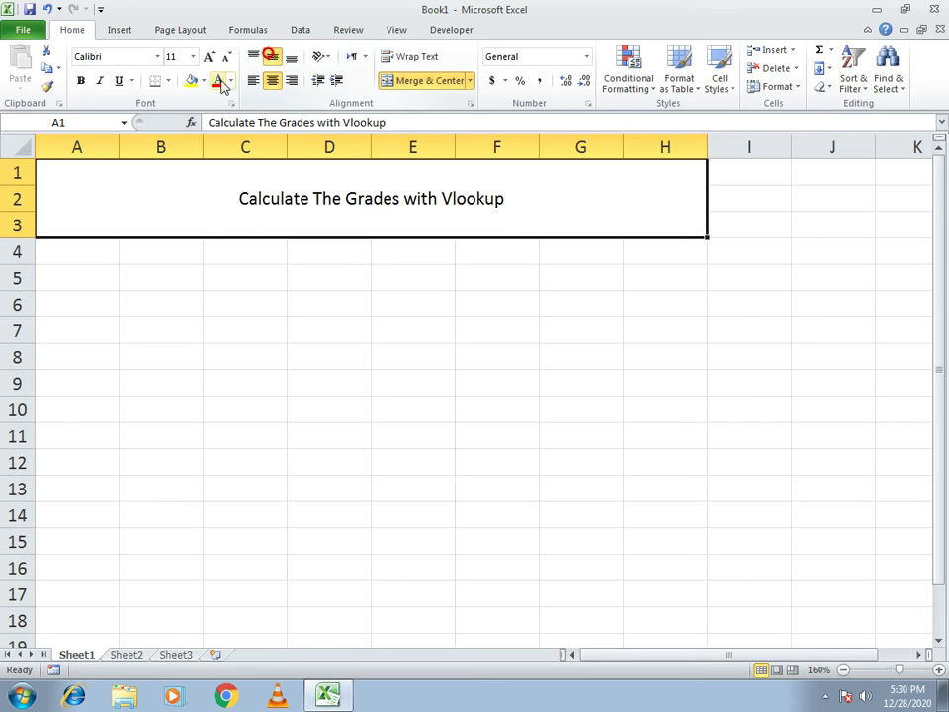
pyautogui.click(208, 56)
pyautogui.click(208, 57)
pyautogui.click(208, 57)
pyautogui.click(209, 56)
pyautogui.click(208, 56)
pyautogui.click(209, 56)
pyautogui.click(209, 56)
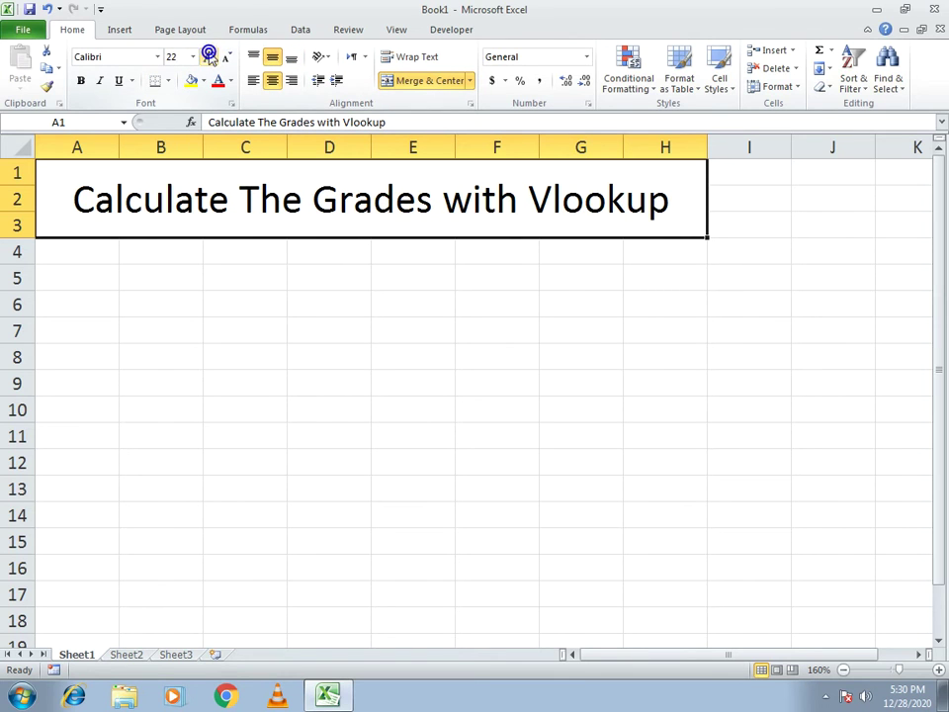
pyautogui.click(81, 80)
pyautogui.click(90, 248)
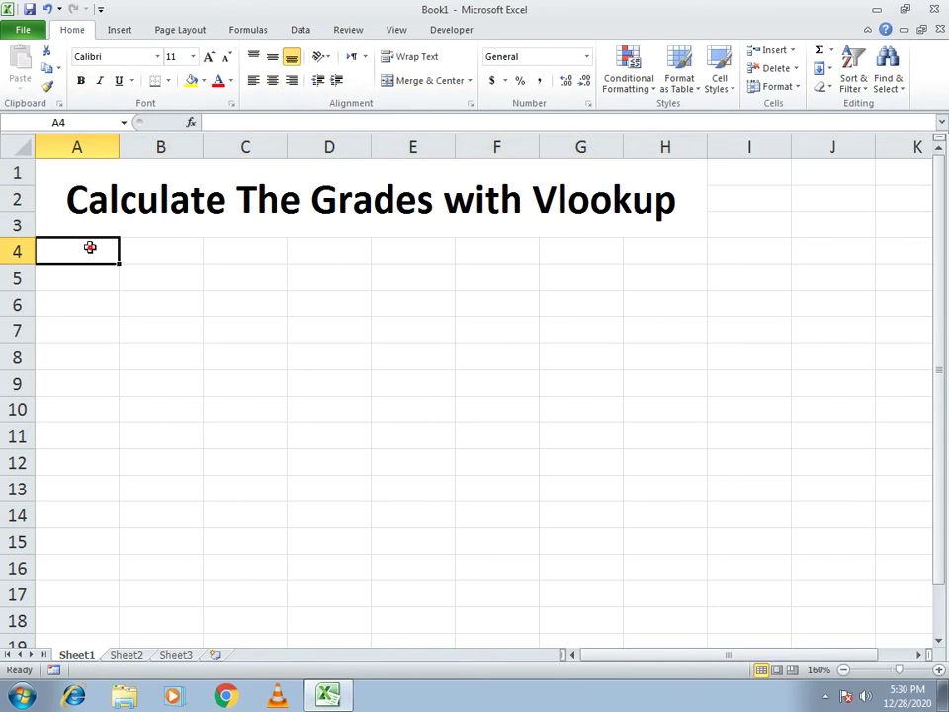
# Enter the headers Name, Maths, Science, Computer and English in A4:E4
pyautogui.write('name')
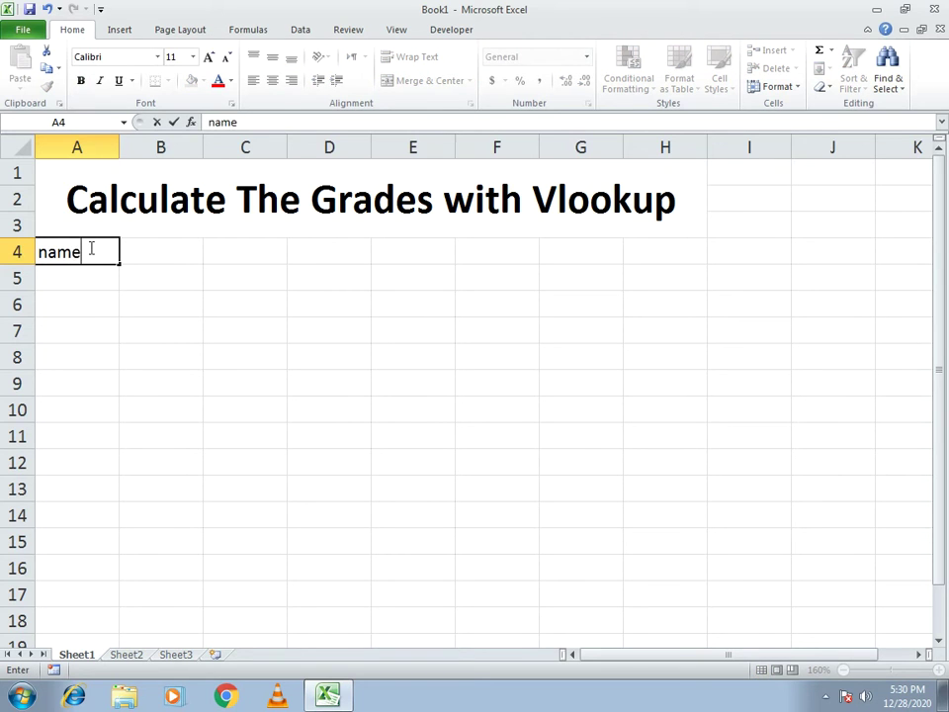
pyautogui.press('BackSpace')
pyautogui.press('BackSpace')
pyautogui.press('BackSpace')
pyautogui.press('BackSpace')
pyautogui.write('Name')
pyautogui.press('Tab')
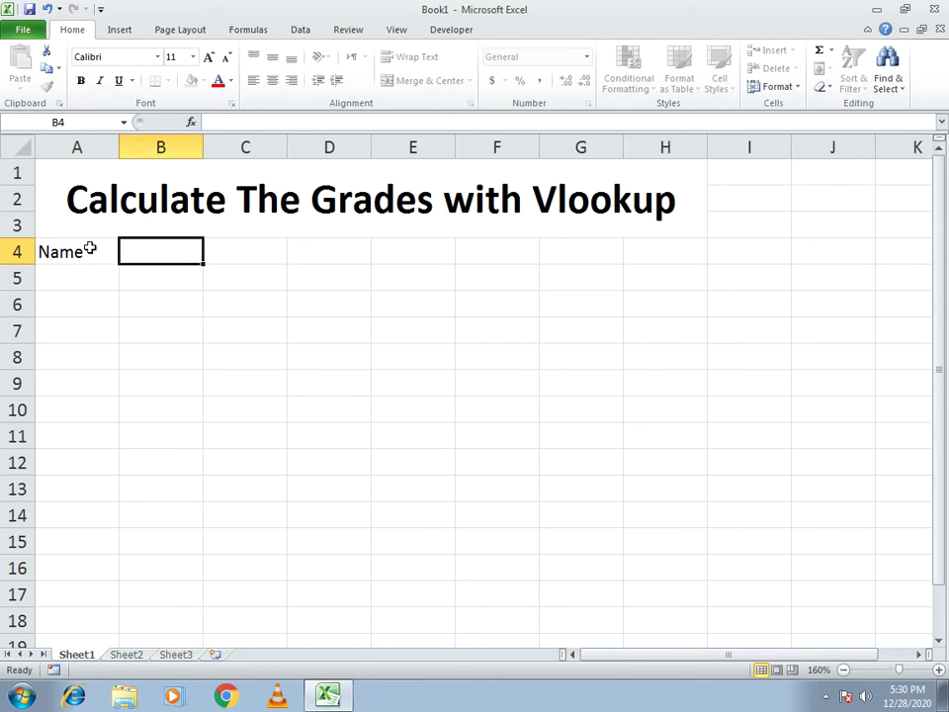
pyautogui.write('Maths')
pyautogui.press('Tab')
pyautogui.write('Science')
pyautogui.press('Tab')
pyautogui.write('Computer')
pyautogui.press('Tab')
pyautogui.write('English')
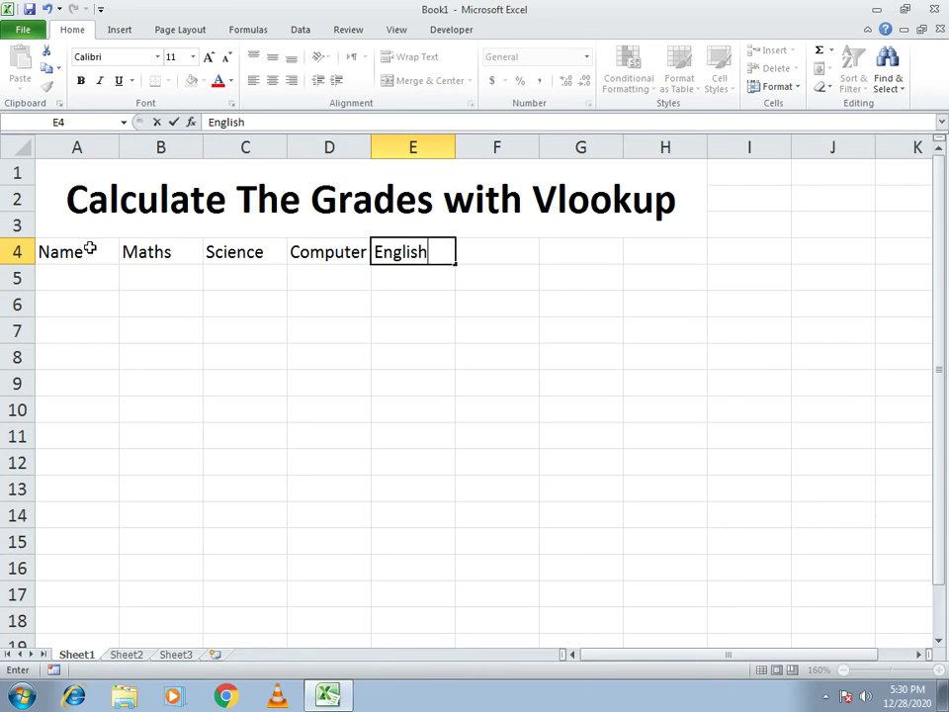
pyautogui.press('Tab')
# Add the headers Total Marks, Percentage and Grades in F4:H4
pyautogui.write('Total O')
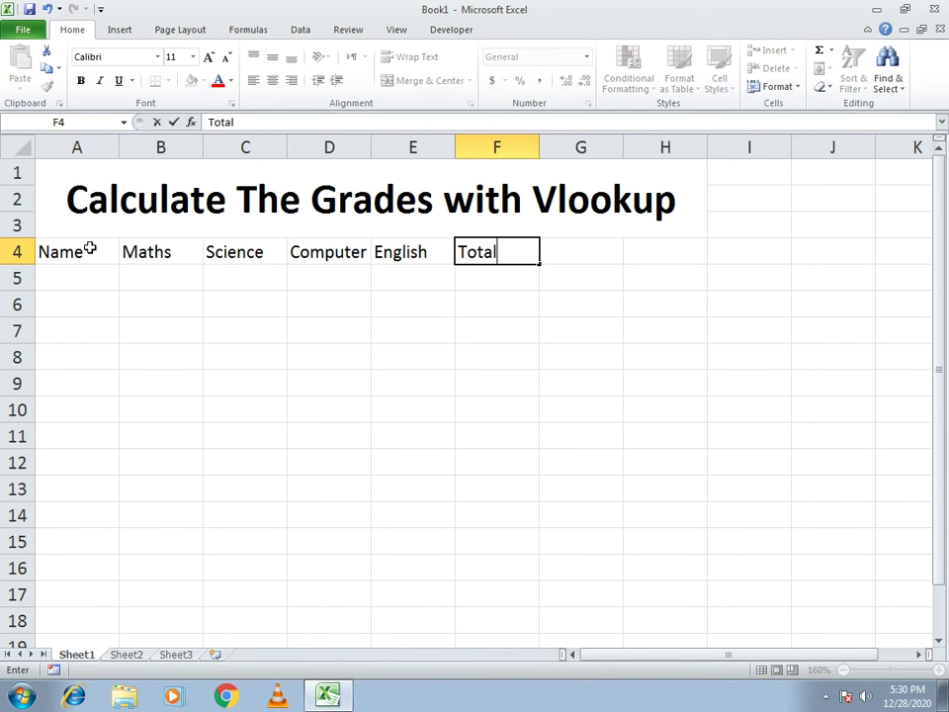
pyautogui.press('BackSpace')
pyautogui.write('ma')
pyautogui.press('BackSpace')
pyautogui.press('BackSpace')
pyautogui.write('ma')
pyautogui.press('BackSpace')
pyautogui.press('BackSpace')
pyautogui.write('Marks')
pyautogui.press('Tab')
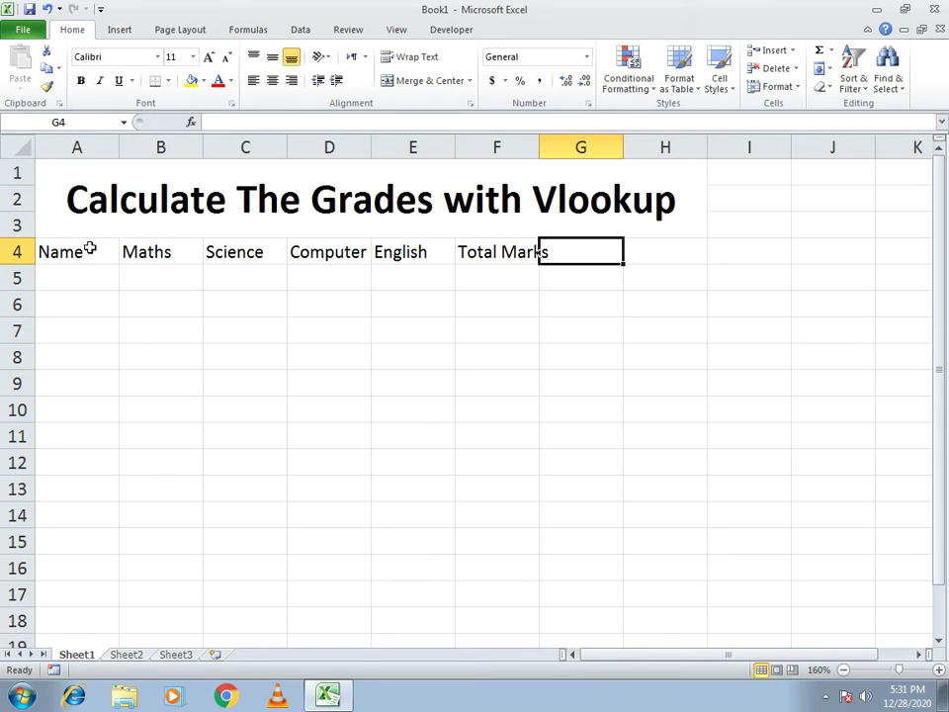
pyautogui.write('Percentage')
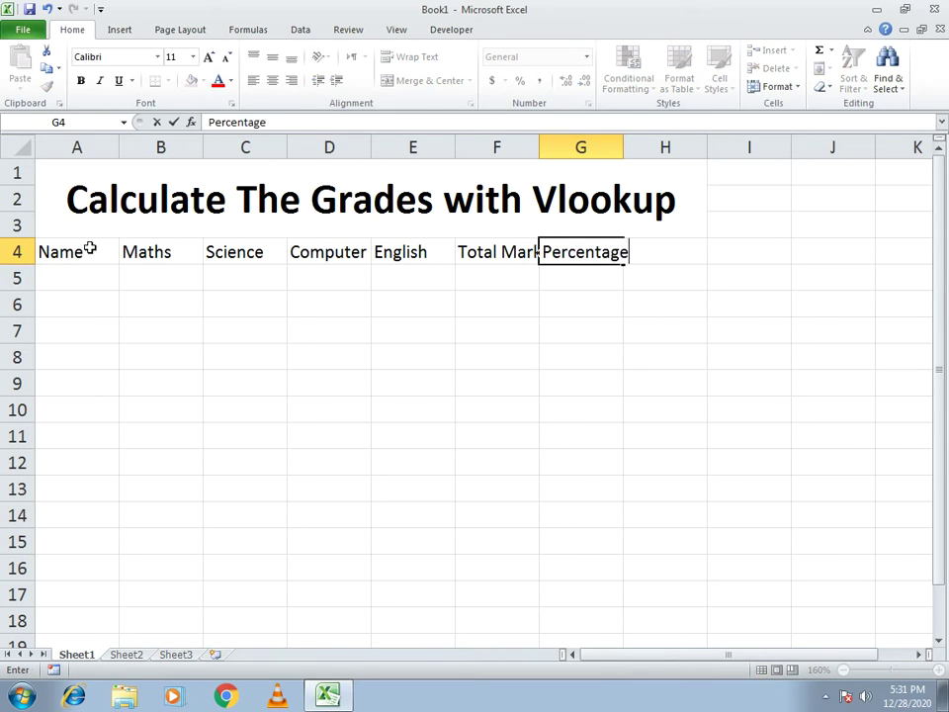
pyautogui.press('Tab')
pyautogui.write('Grades')
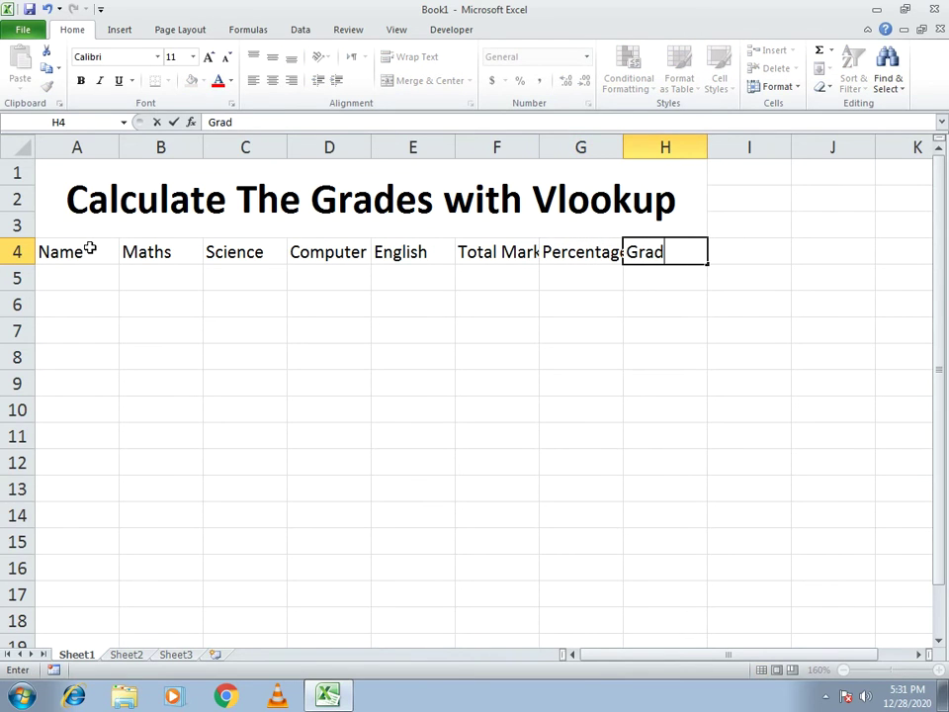
pyautogui.press('Return')
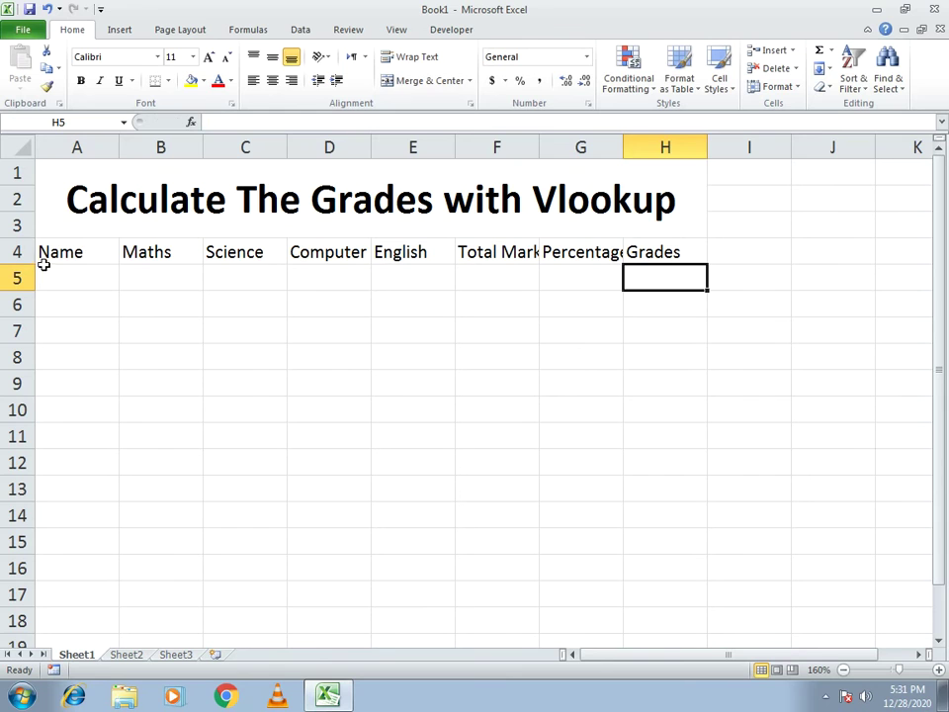
pyautogui.click(46, 269)
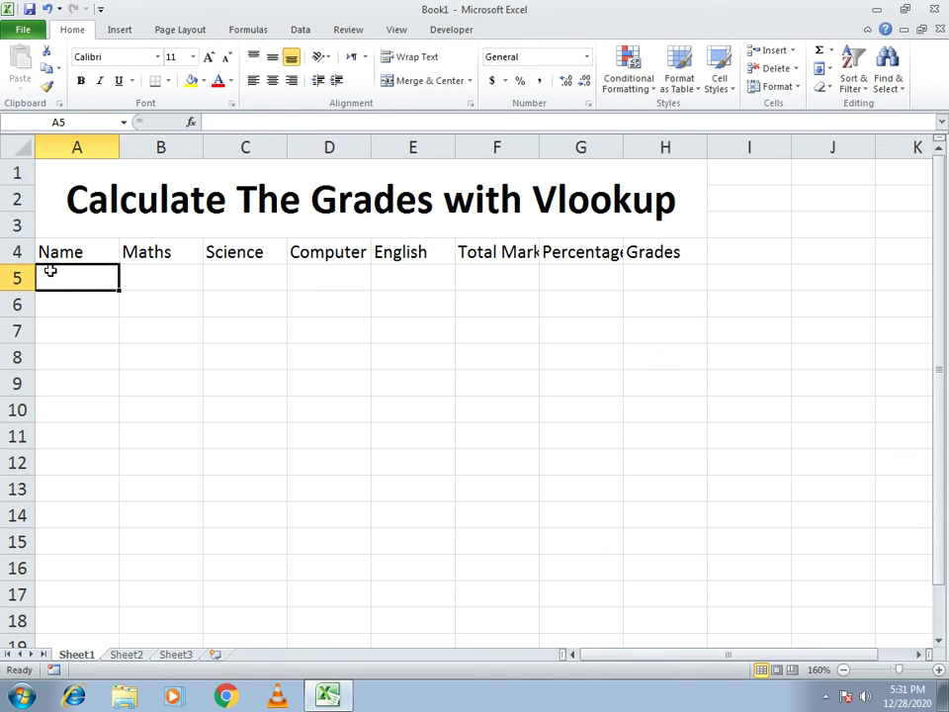
# List the students Harry, Mark, James and John in A5:A8
pyautogui.write('Harry')
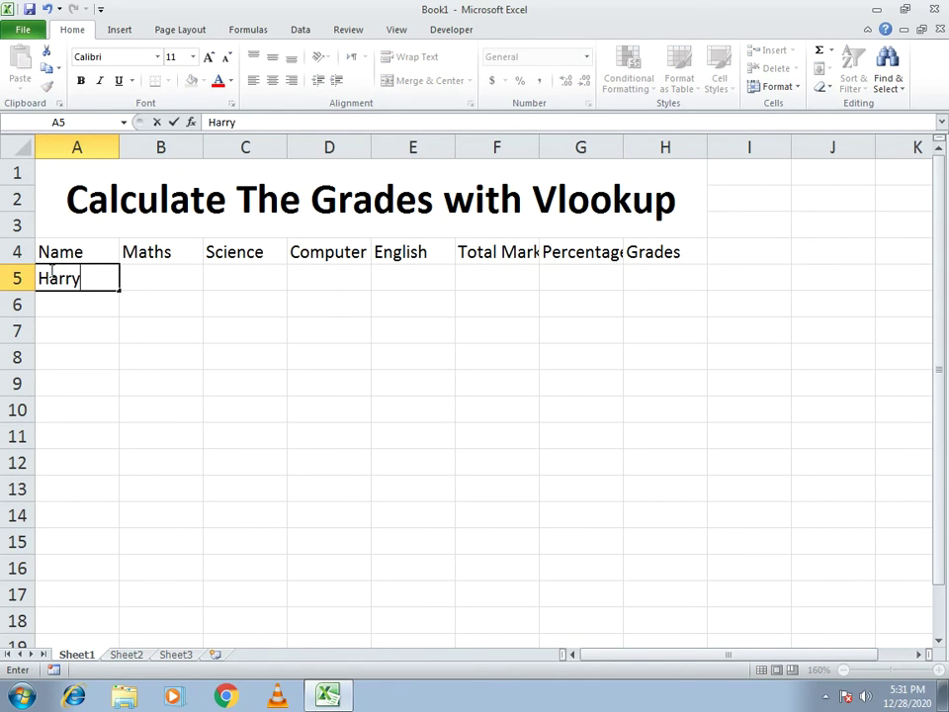
pyautogui.press('Return')
pyautogui.write('Mark')
pyautogui.press('Return')
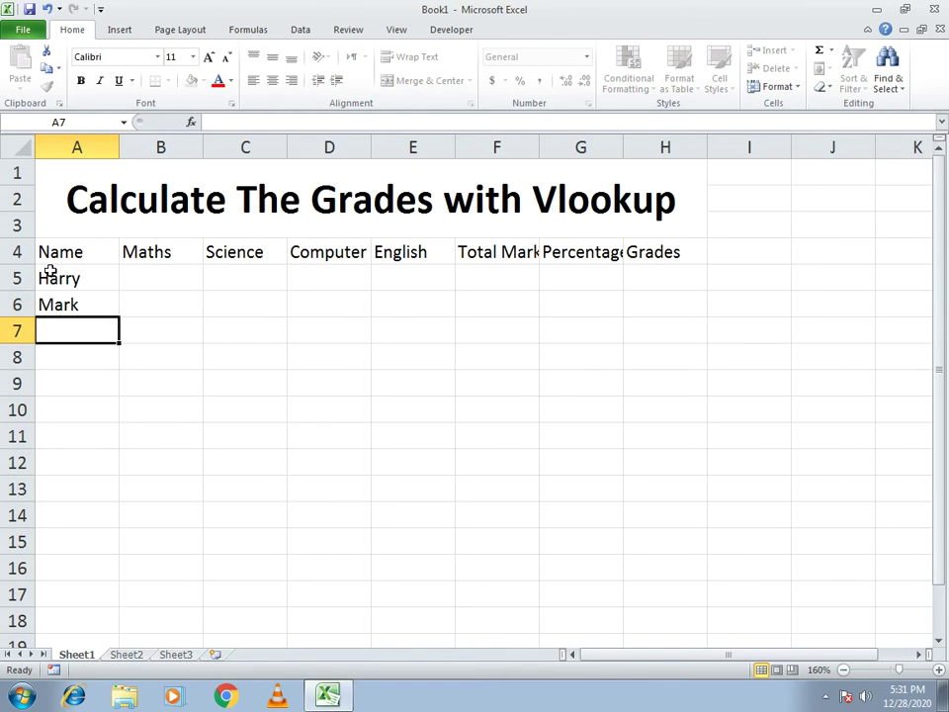
pyautogui.write('James')
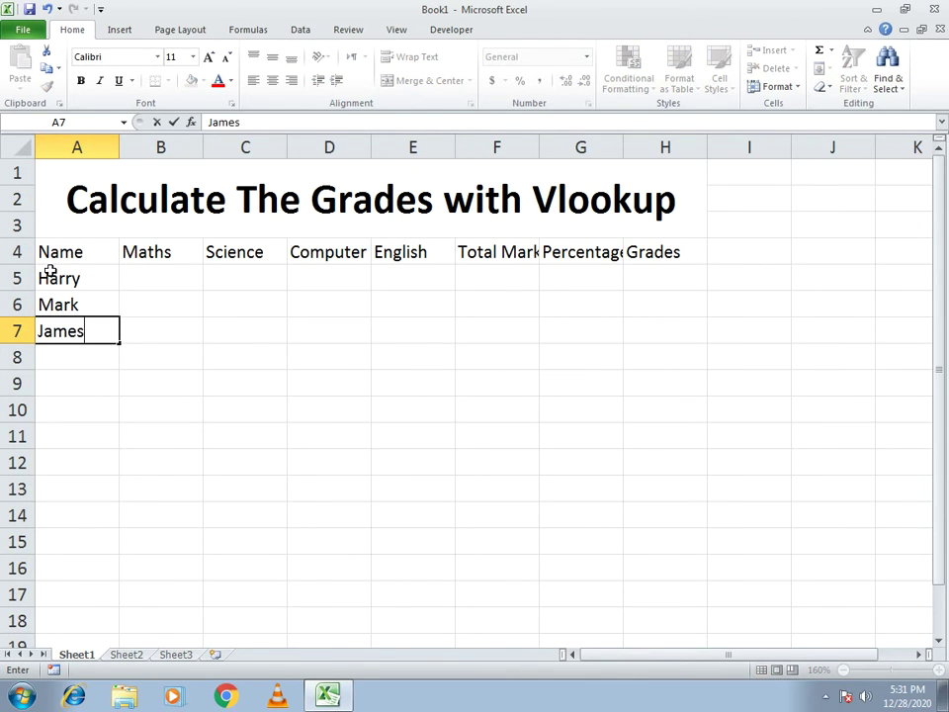
pyautogui.press('Return')
pyautogui.write('jo')
pyautogui.press('BackSpace')
pyautogui.press('BackSpace')
pyautogui.write('Jo')
pyautogui.press('BackSpace')
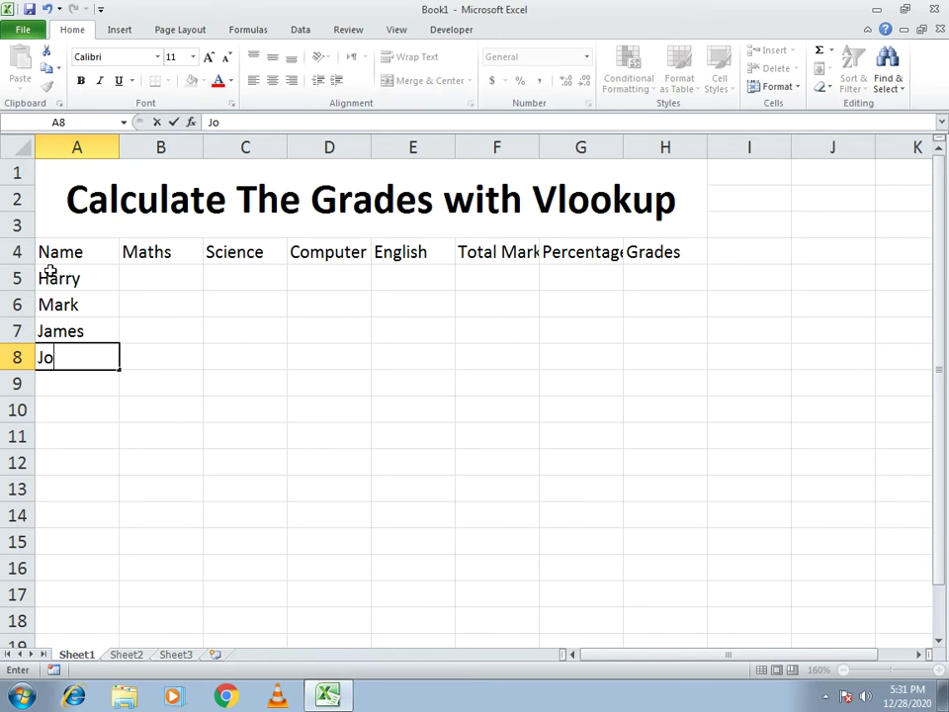
pyautogui.write('hn')
pyautogui.press('Return')
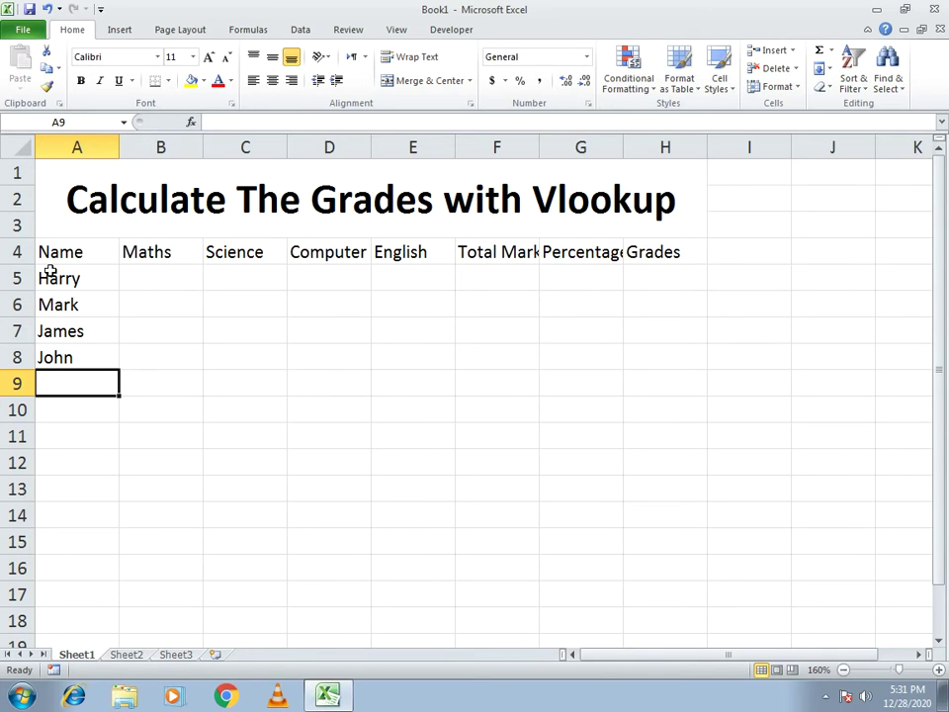
pyautogui.click(142, 282)
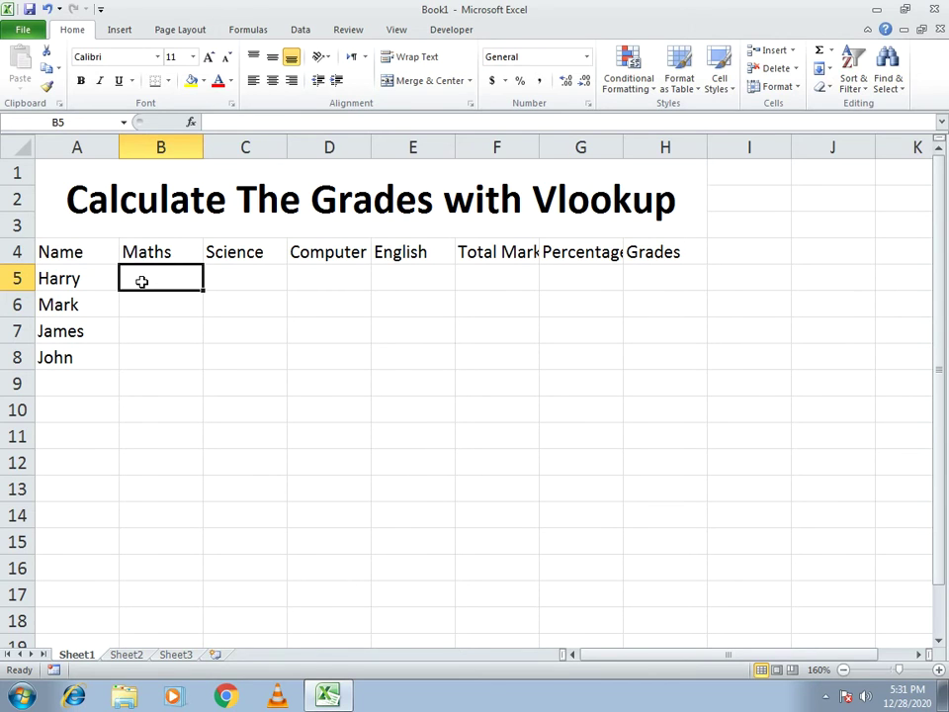
# Enter =RANDBETWEEN(70,100) in B5 and fill it across B5:E8 for all four students
pyautogui.write('=ran')
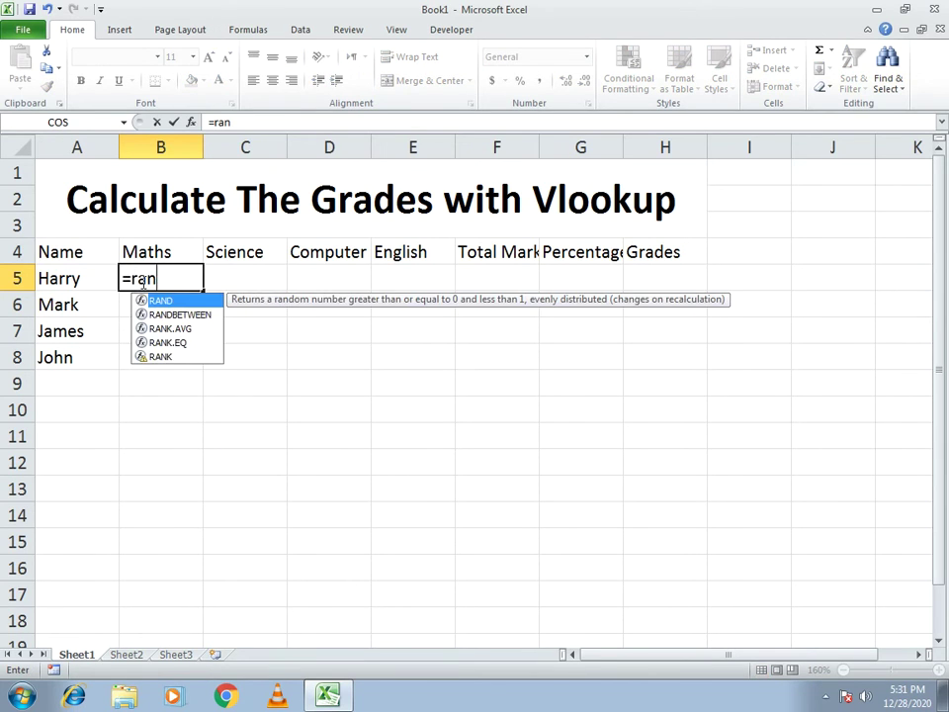
pyautogui.write('d')
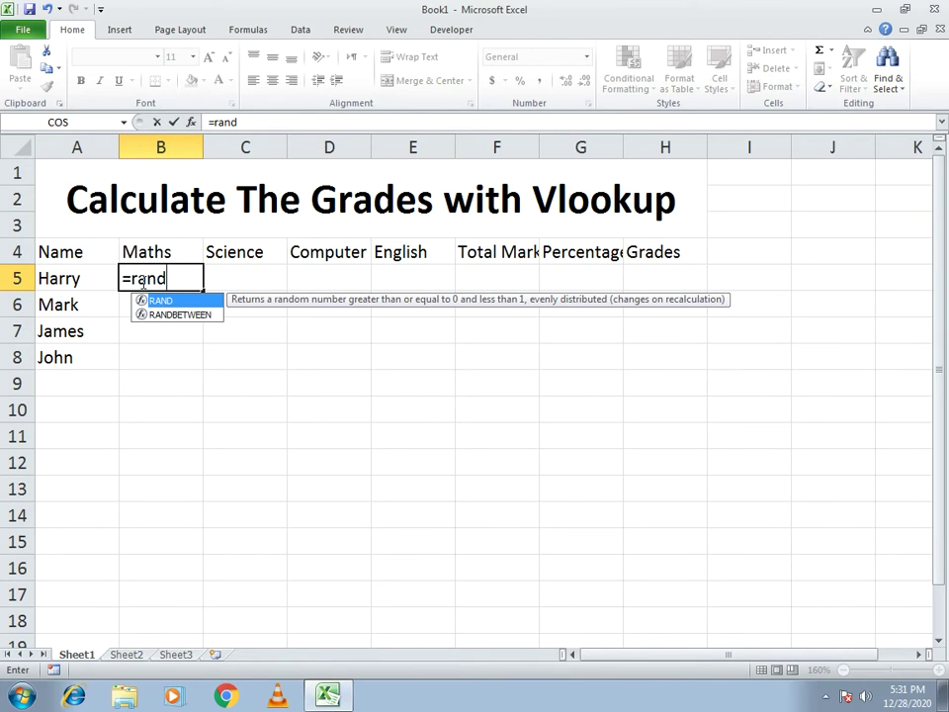
pyautogui.write('betw')
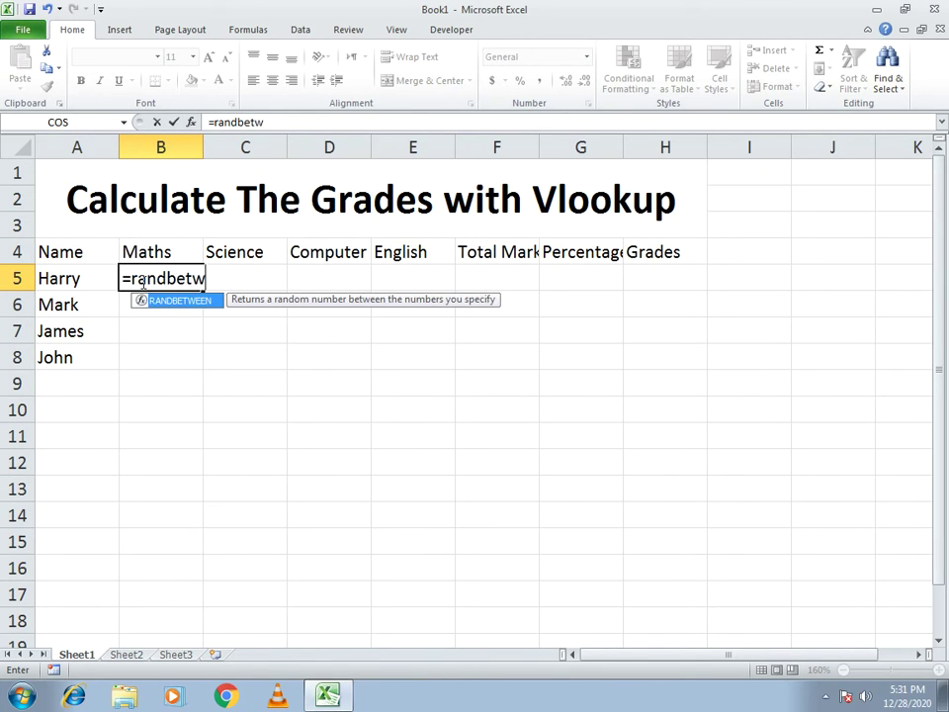
pyautogui.write('een(')
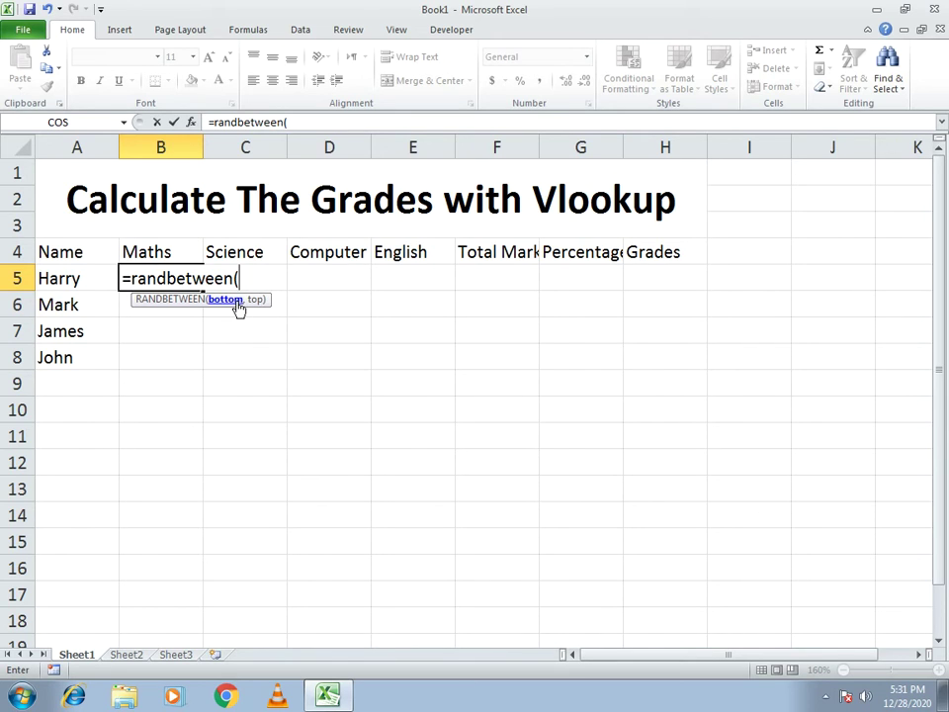
pyautogui.write('0,100')
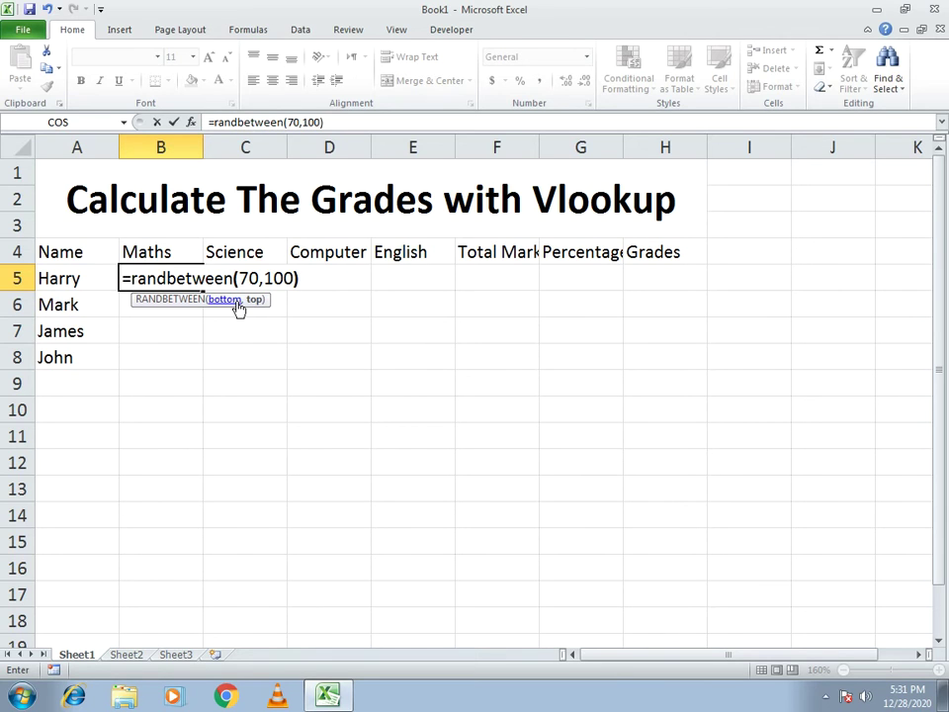
pyautogui.write(')')
pyautogui.press('Return')
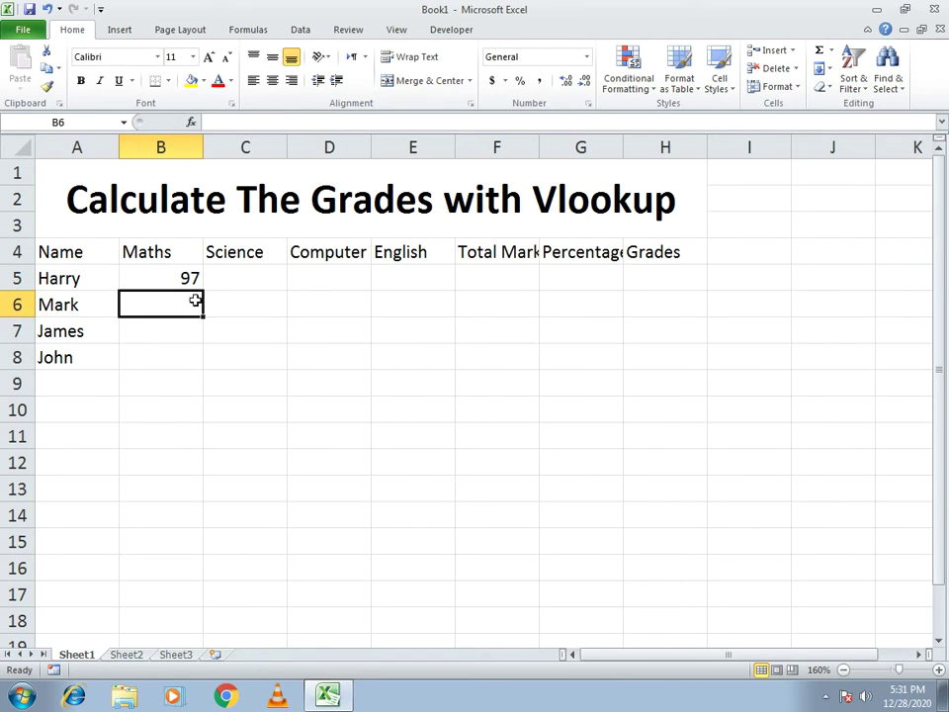
pyautogui.click(153, 274)
pyautogui.moveTo(203, 293); pyautogui.dragTo(429, 354)
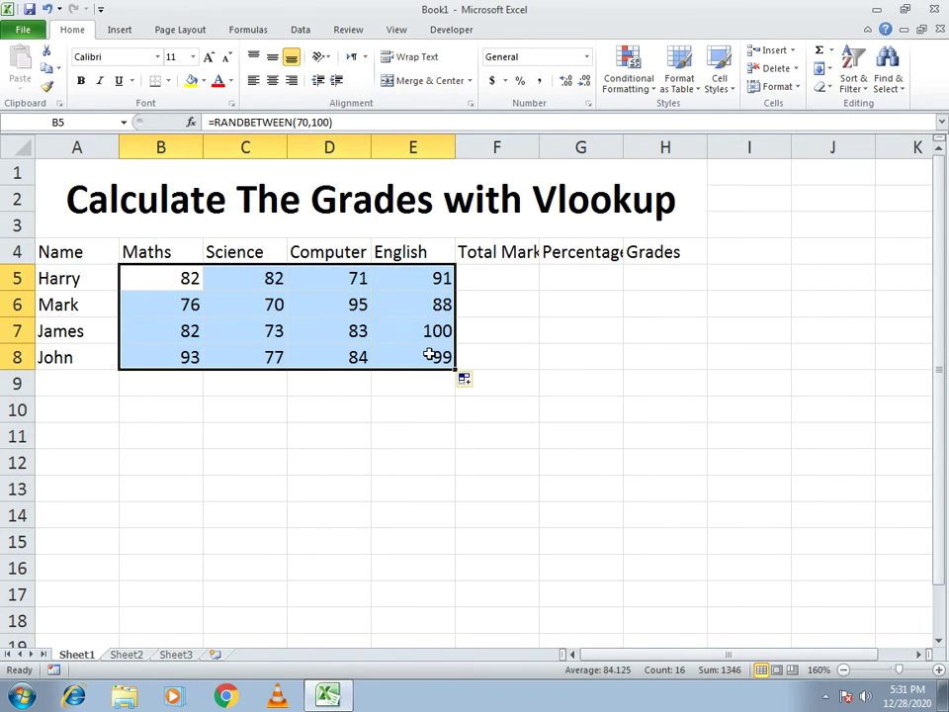
pyautogui.click(572, 380)
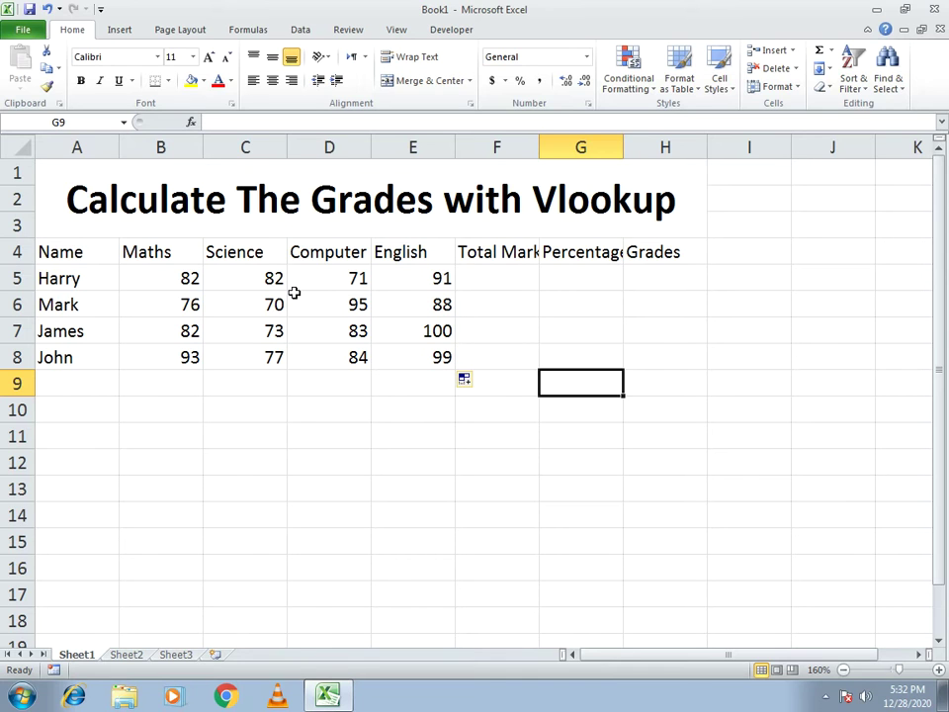
pyautogui.doubleClick(487, 305)
pyautogui.doubleClick(579, 298)
pyautogui.doubleClick(661, 301)
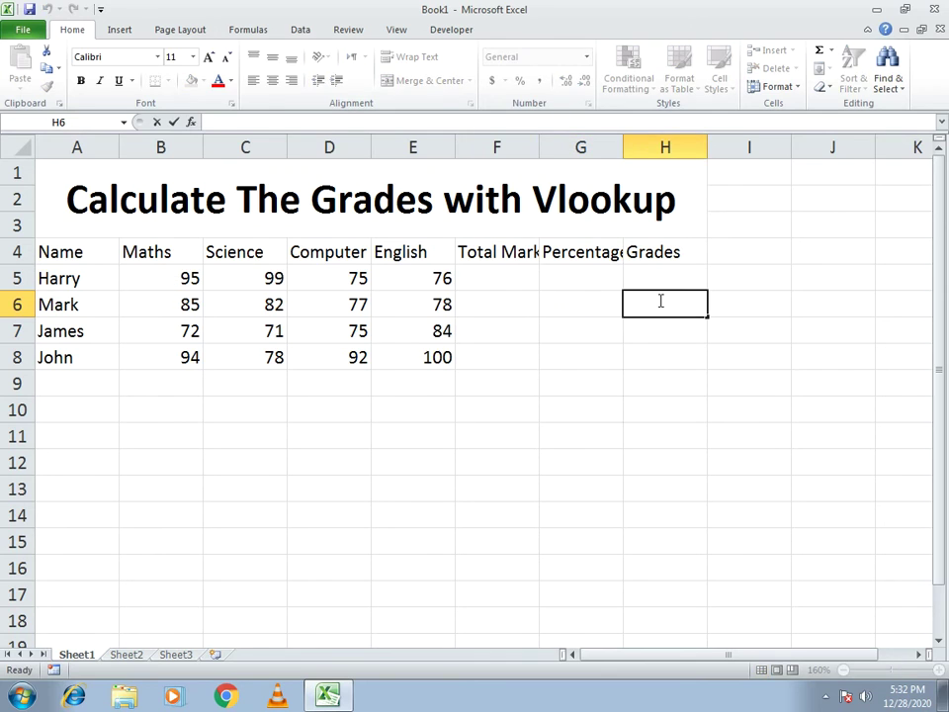
pyautogui.doubleClick(514, 314)
pyautogui.doubleClick(576, 305)
pyautogui.click(524, 332)
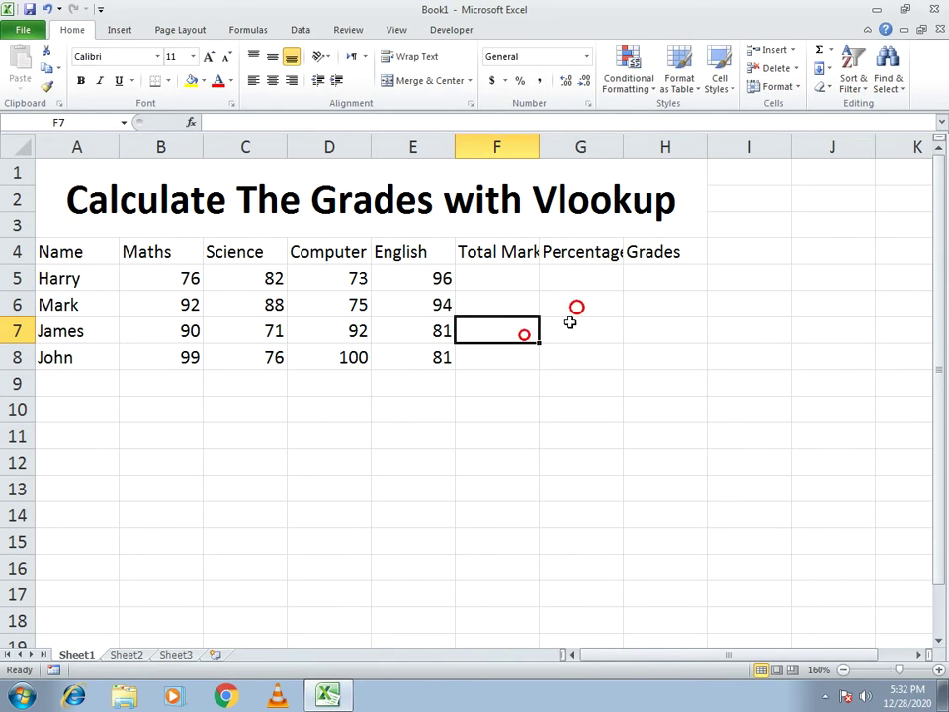
pyautogui.doubleClick(579, 298)
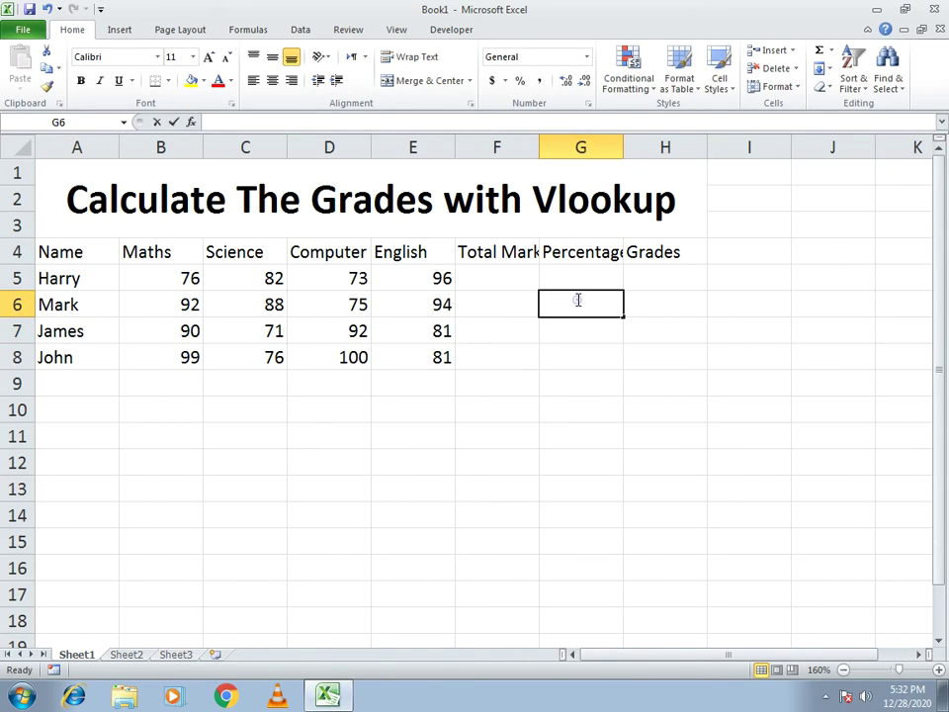
pyautogui.doubleClick(651, 332)
pyautogui.doubleClick(542, 347)
pyautogui.doubleClick(503, 333)
pyautogui.doubleClick(590, 321)
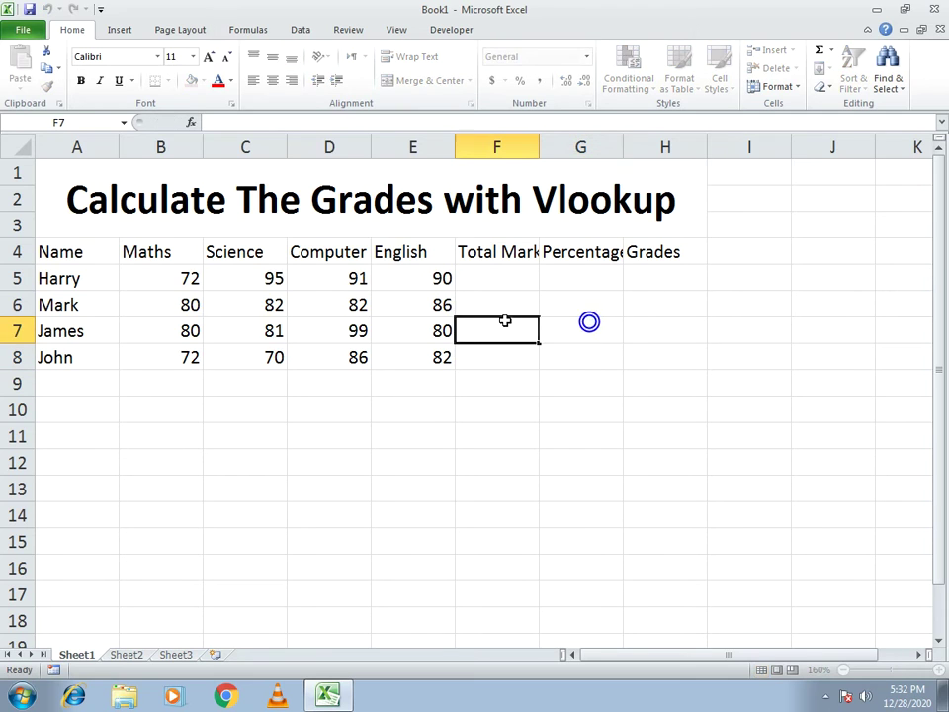
pyautogui.click(505, 315)
# Copy the marks in B5:E8 and paste them back over themselves as values
pyautogui.moveTo(158, 280); pyautogui.dragTo(439, 360)
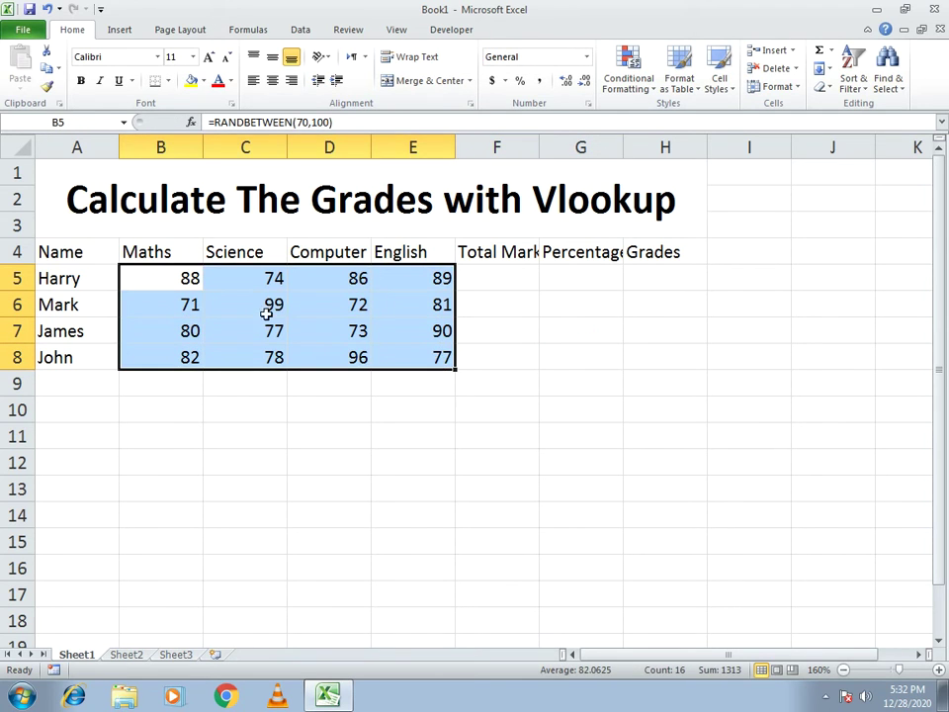
pyautogui.rightClick(193, 290)
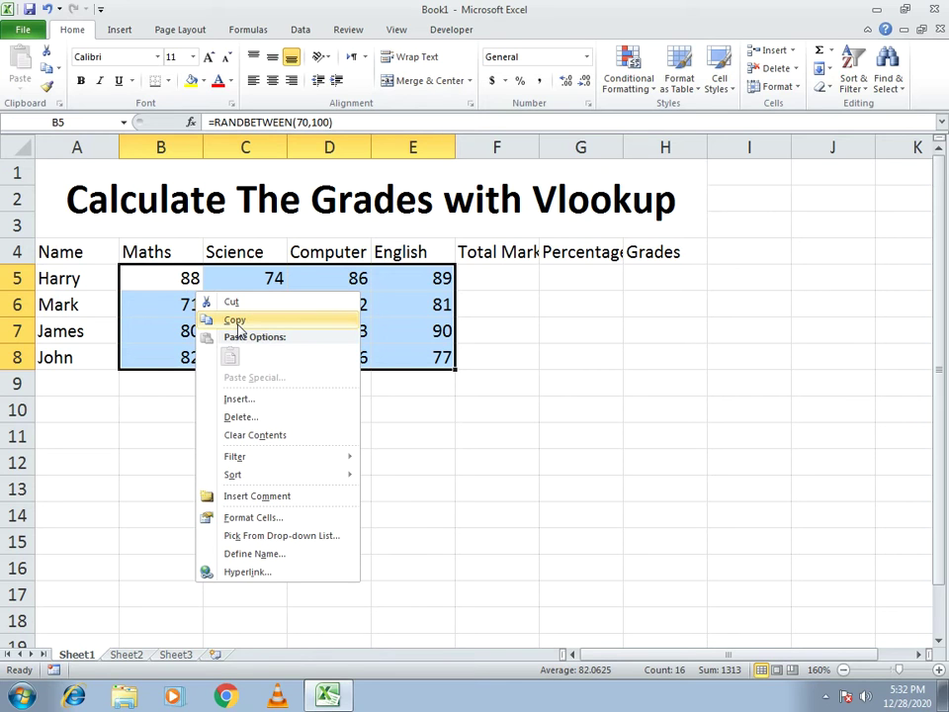
pyautogui.click(235, 321)
pyautogui.moveTo(132, 277); pyautogui.dragTo(405, 347)
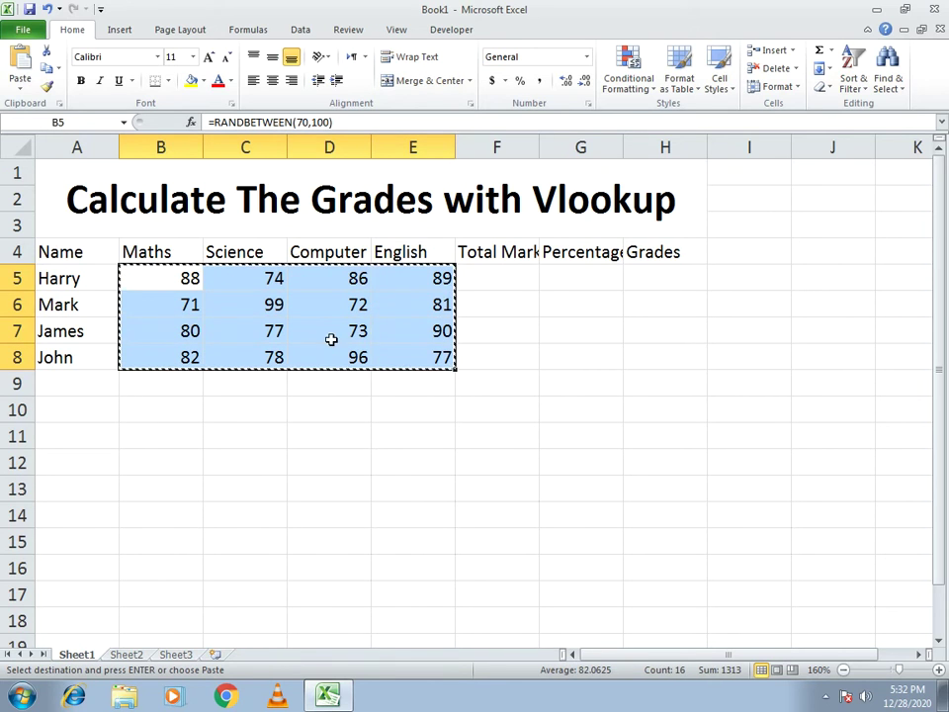
pyautogui.rightClick(132, 278)
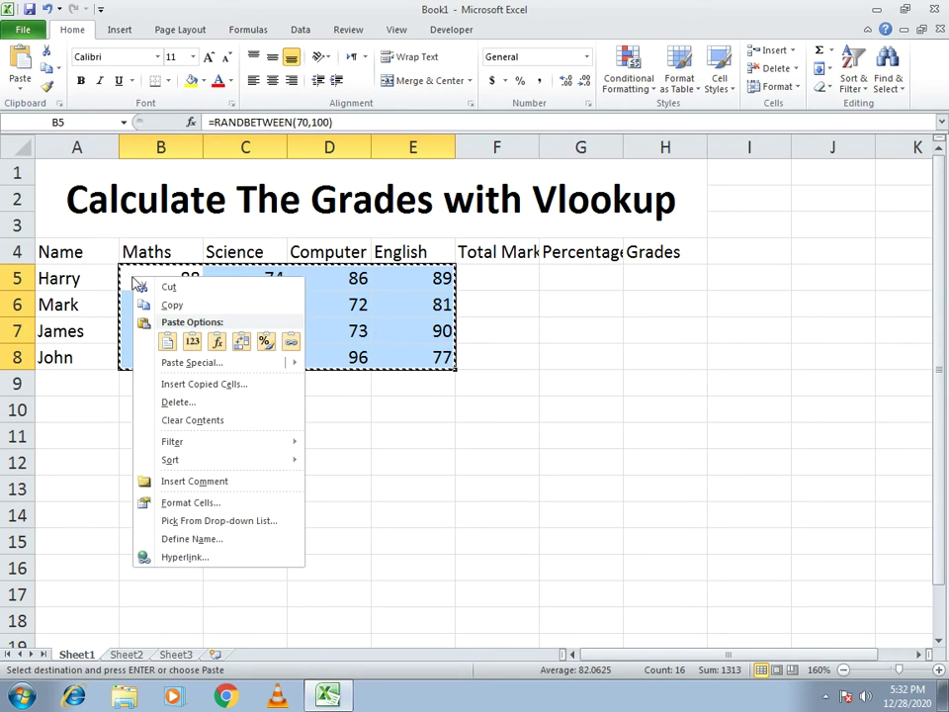
pyautogui.click(166, 342)
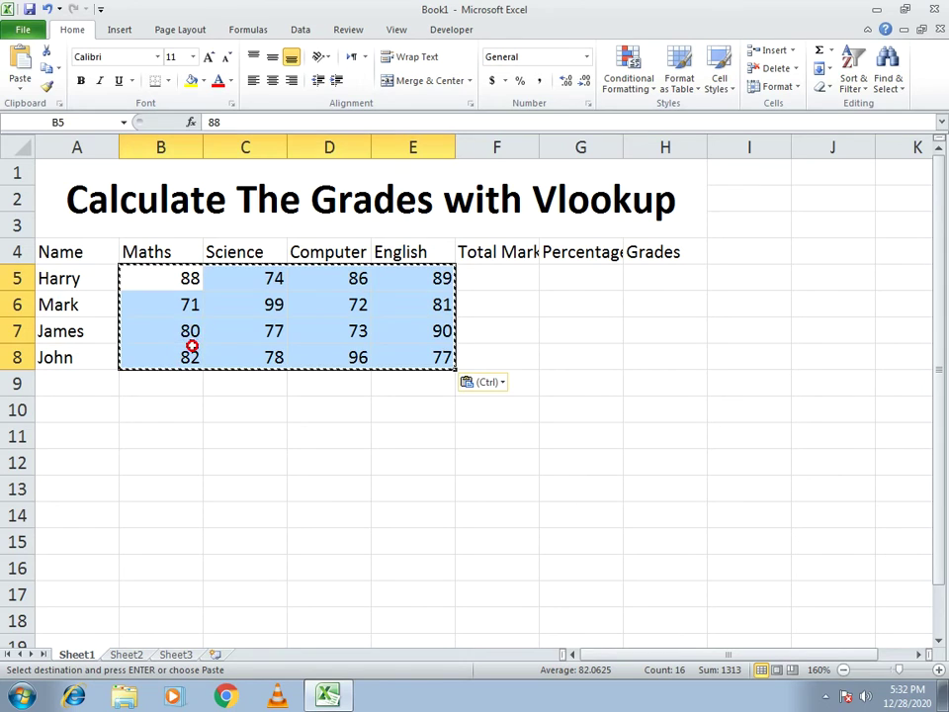
# Click around the sheet and reselect B5:E8 to confirm the marks stay fixed
pyautogui.click(609, 343)
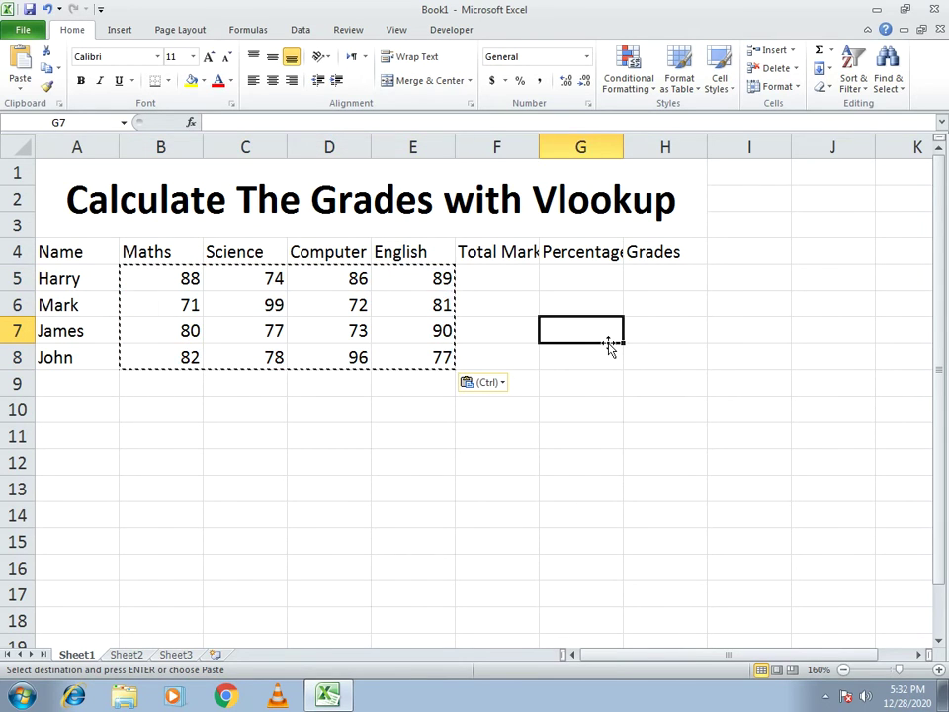
pyautogui.click(736, 326)
pyautogui.click(704, 408)
pyautogui.click(581, 278)
pyautogui.click(663, 376)
pyautogui.click(584, 424)
pyautogui.click(509, 354)
pyautogui.click(684, 341)
pyautogui.click(641, 408)
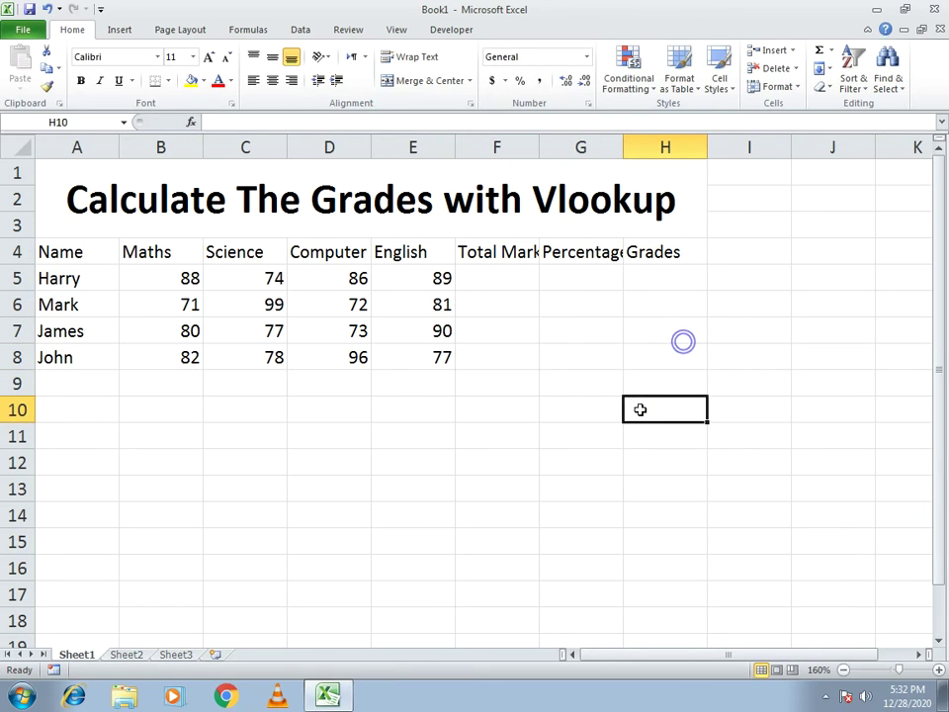
pyautogui.moveTo(145, 283); pyautogui.dragTo(396, 367)
pyautogui.click(488, 276)
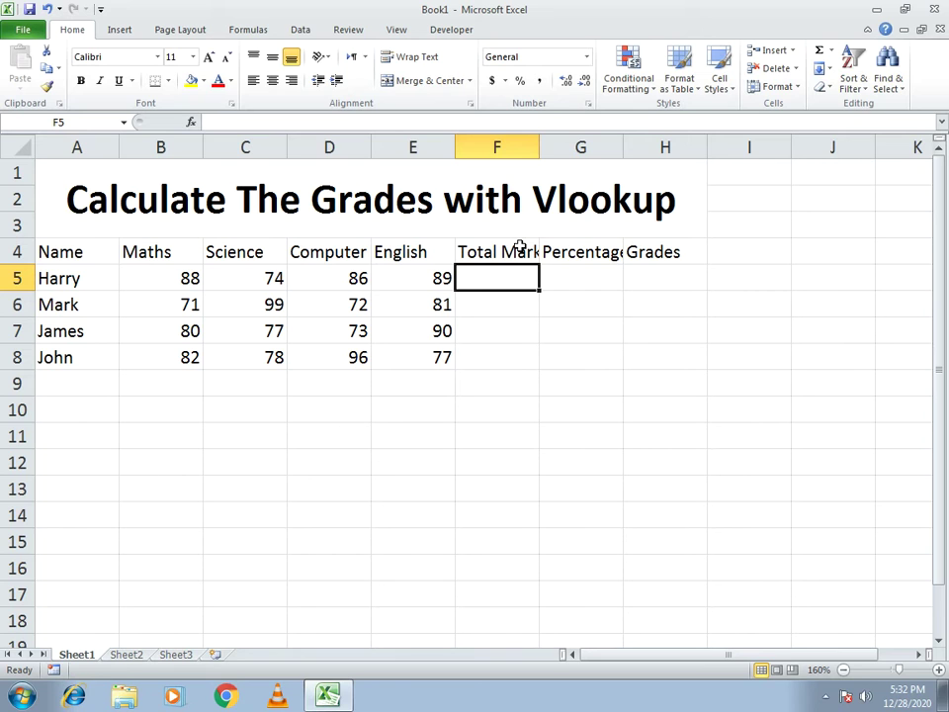
# Enter =SUM(B5:E5) in F5, fill it down to F8, and autofit columns F and G
pyautogui.write('=sum')
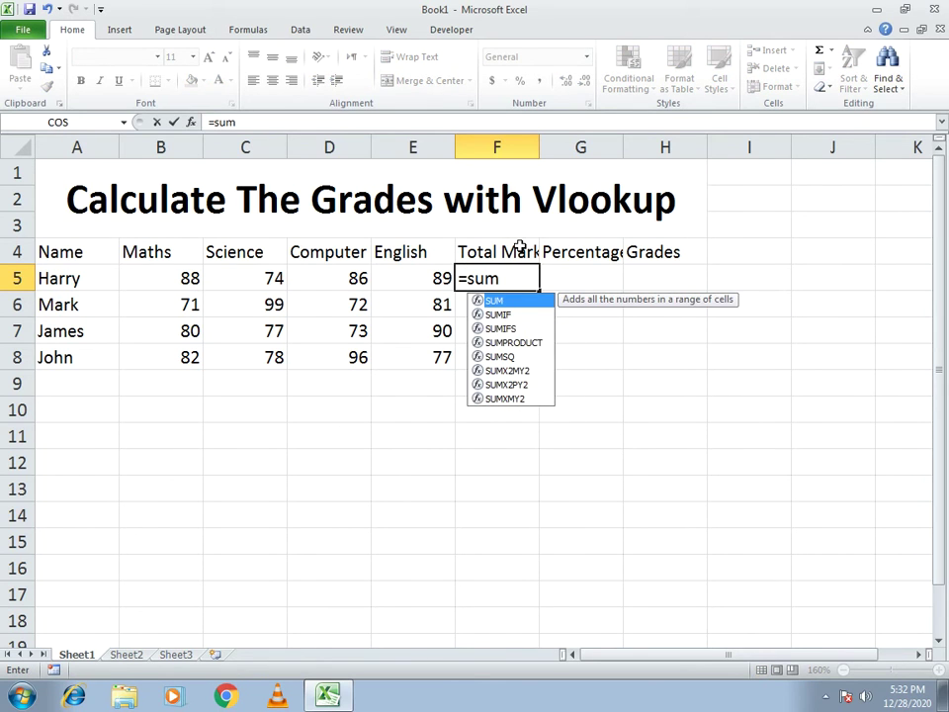
pyautogui.write('(')
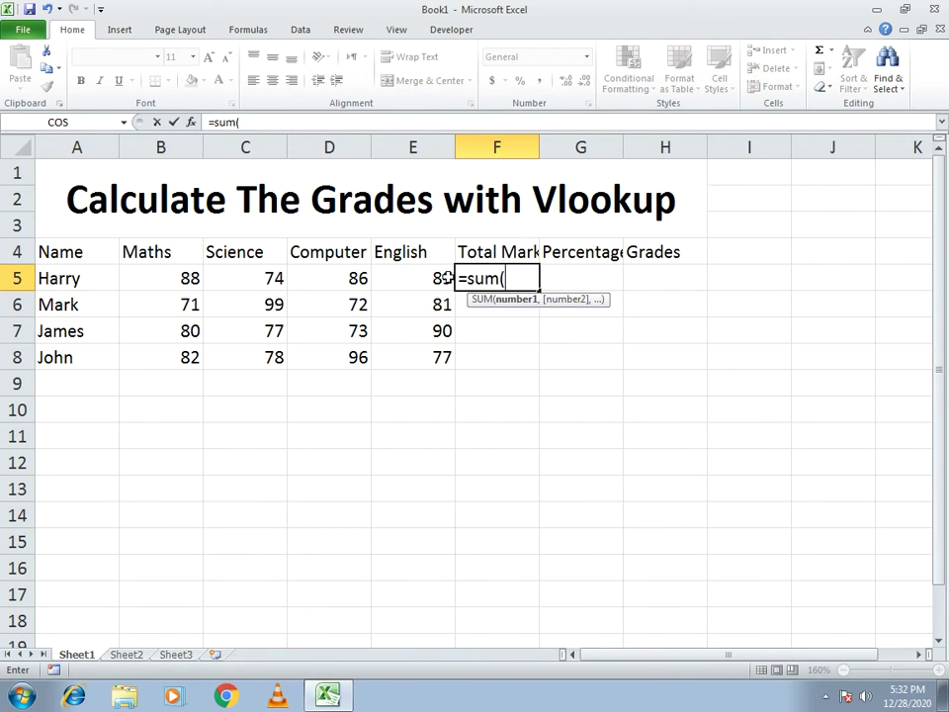
pyautogui.moveTo(165, 276); pyautogui.dragTo(387, 291)
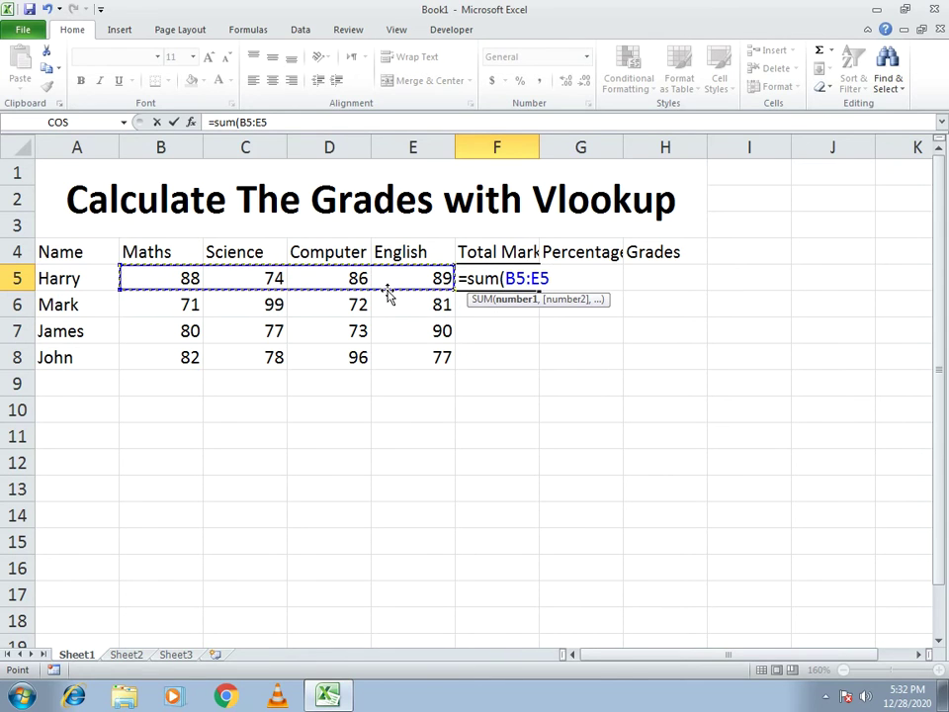
pyautogui.write(')')
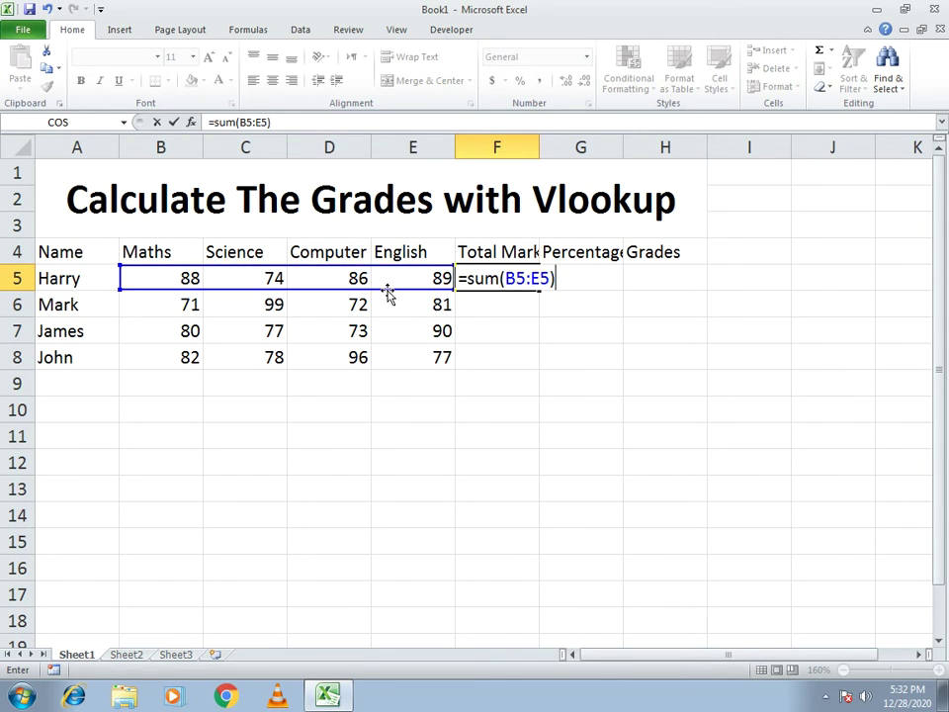
pyautogui.press('Return')
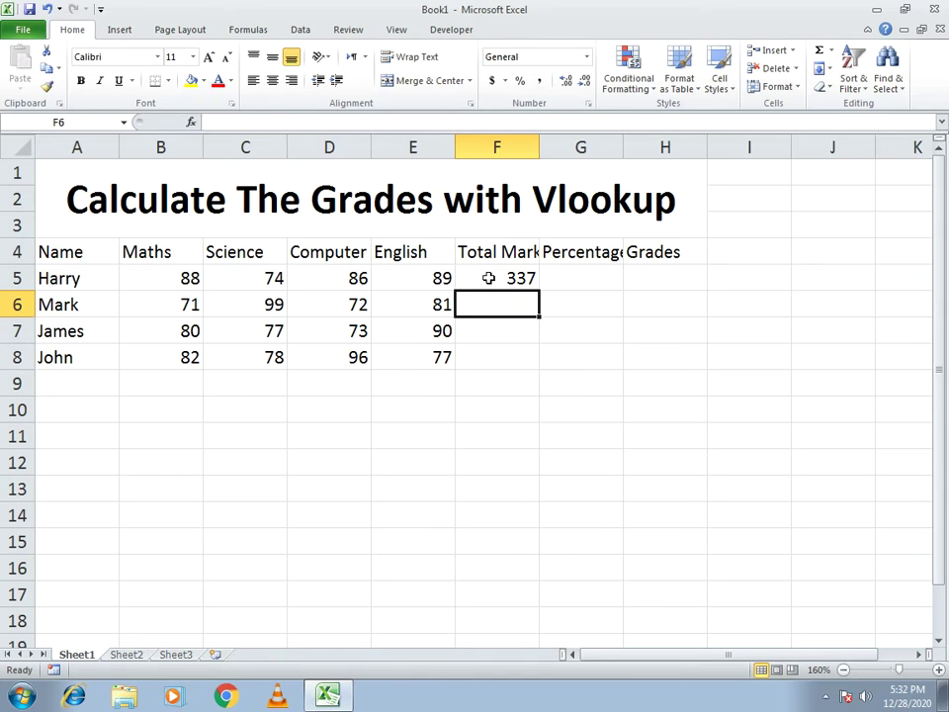
pyautogui.click(531, 282)
pyautogui.moveTo(540, 291); pyautogui.dragTo(543, 374)
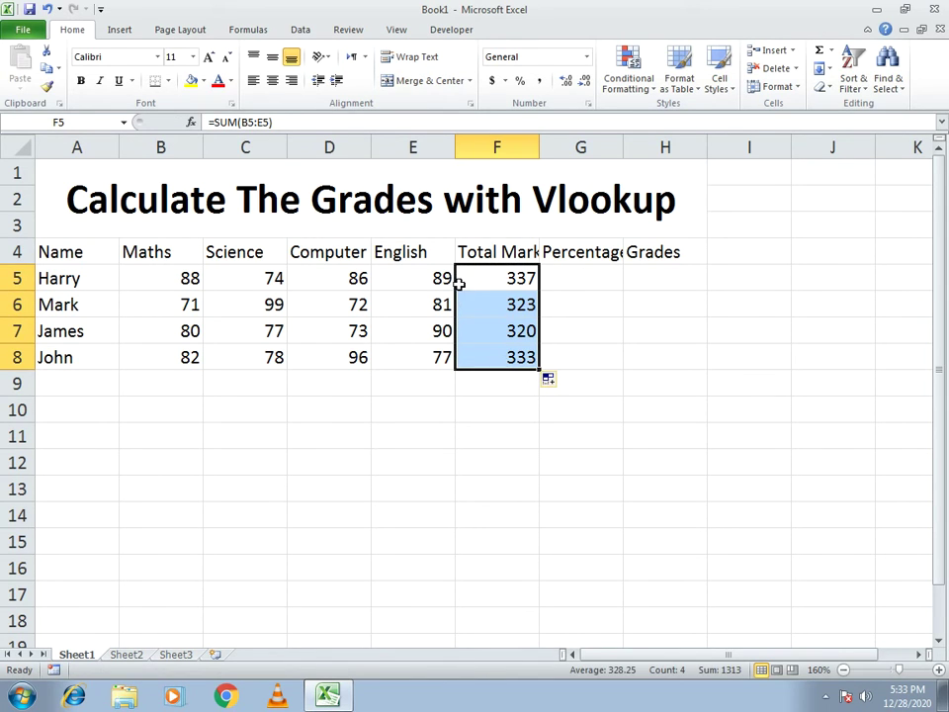
pyautogui.doubleClick(539, 148)
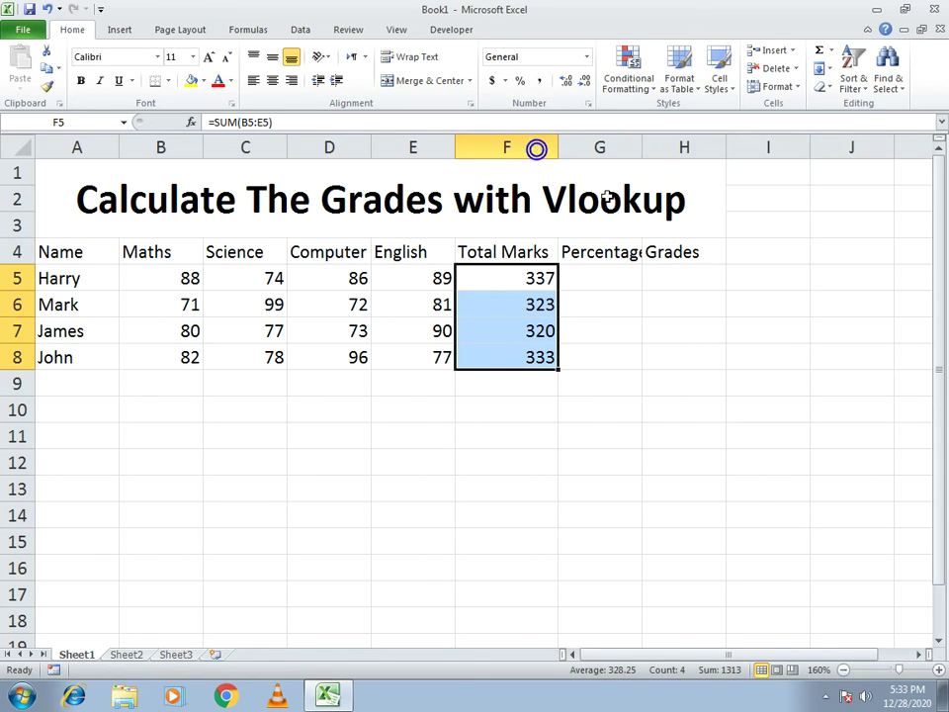
pyautogui.doubleClick(642, 148)
pyautogui.click(644, 273)
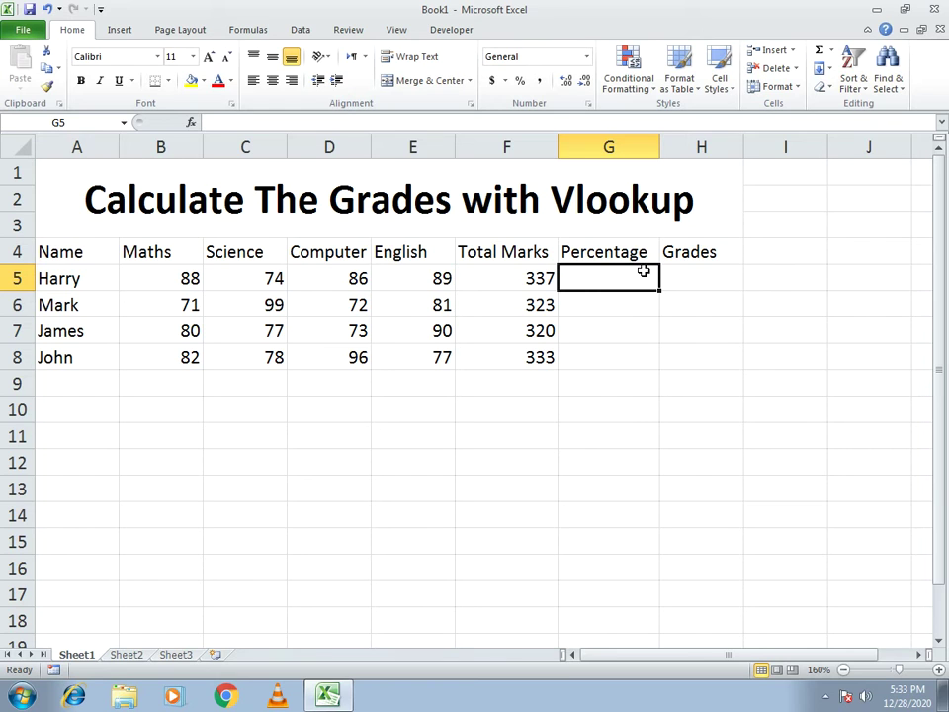
# Enter =(F5/400)*100 in G5, fill it down to G8, then adjust the decimal places
pyautogui.write('=')
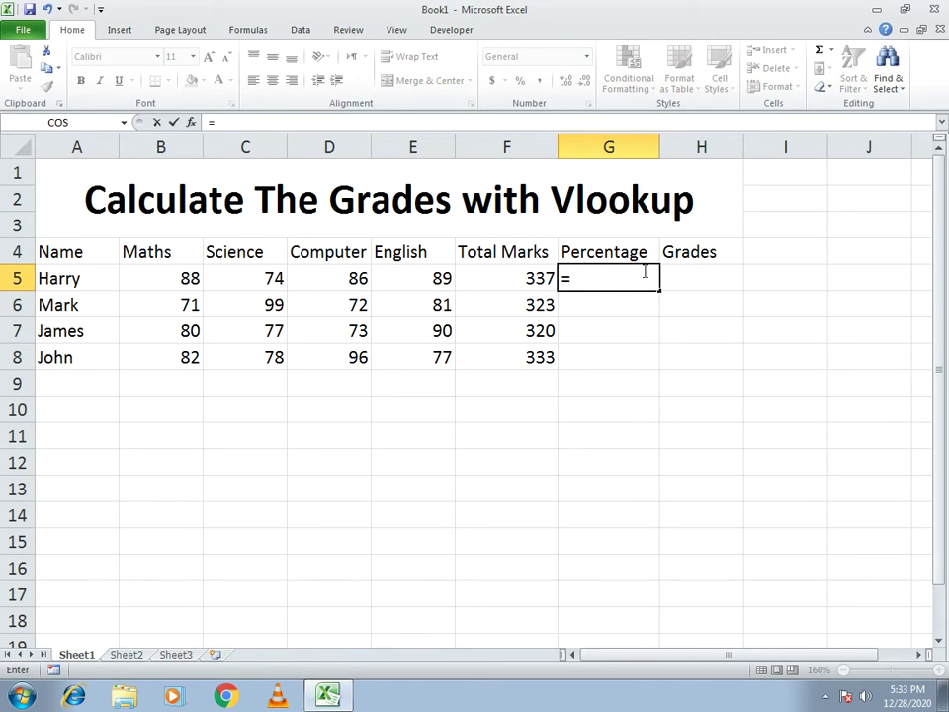
pyautogui.write('(')
pyautogui.click(547, 276)
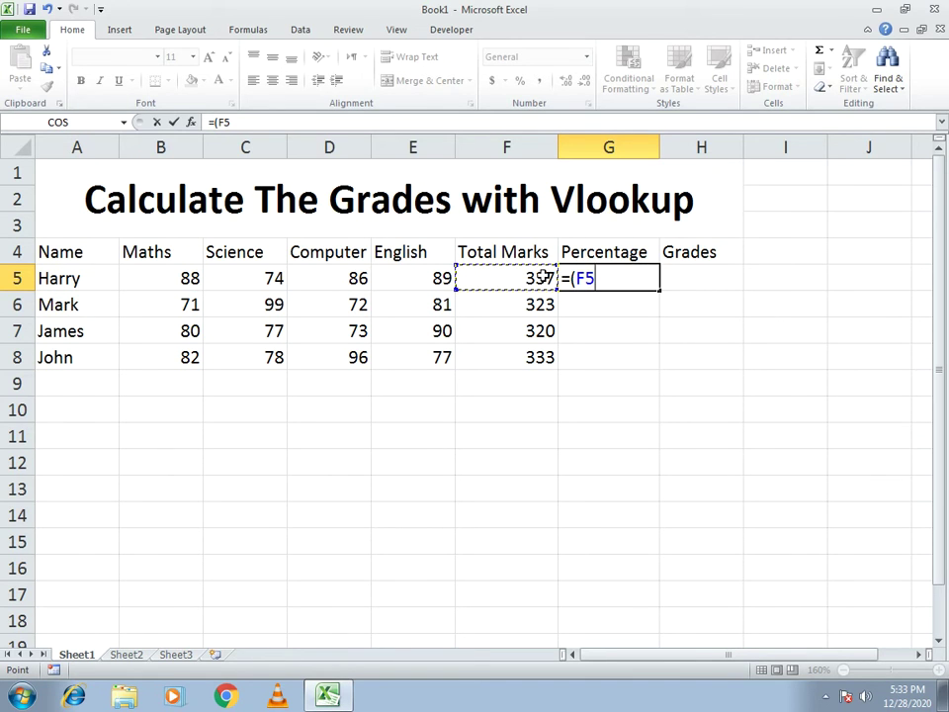
pyautogui.write('/')
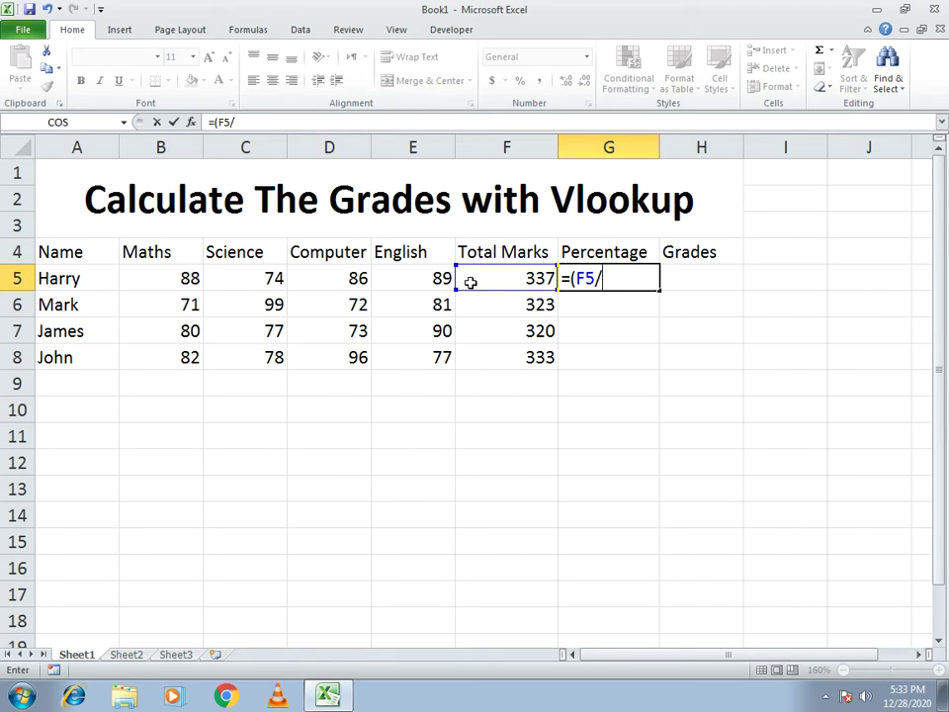
pyautogui.write('00')
pyautogui.write(')*100')
pyautogui.press('Return')
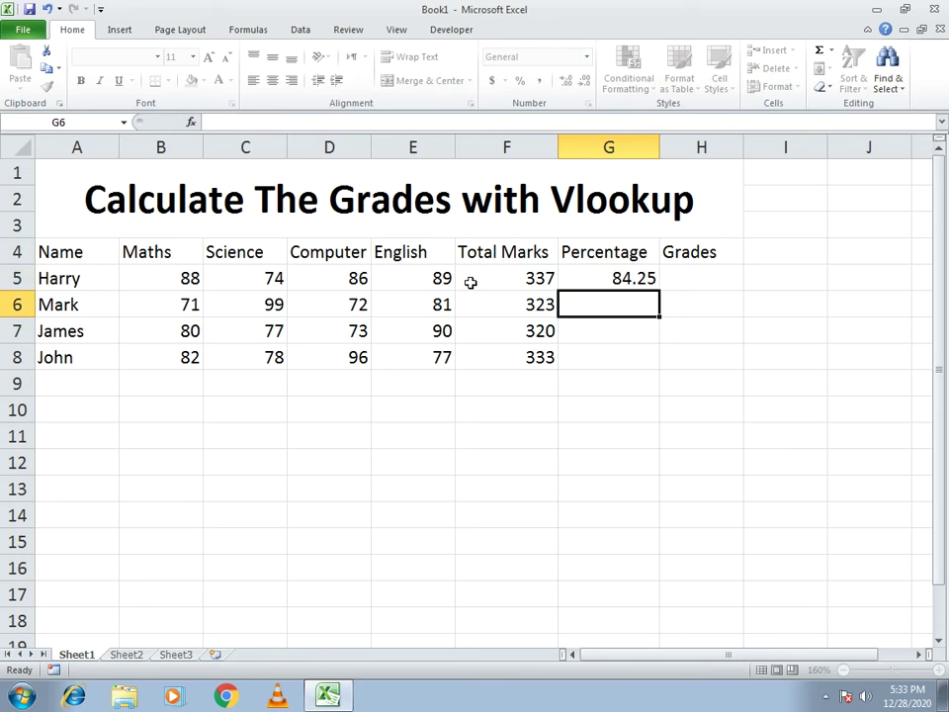
pyautogui.press('Up')
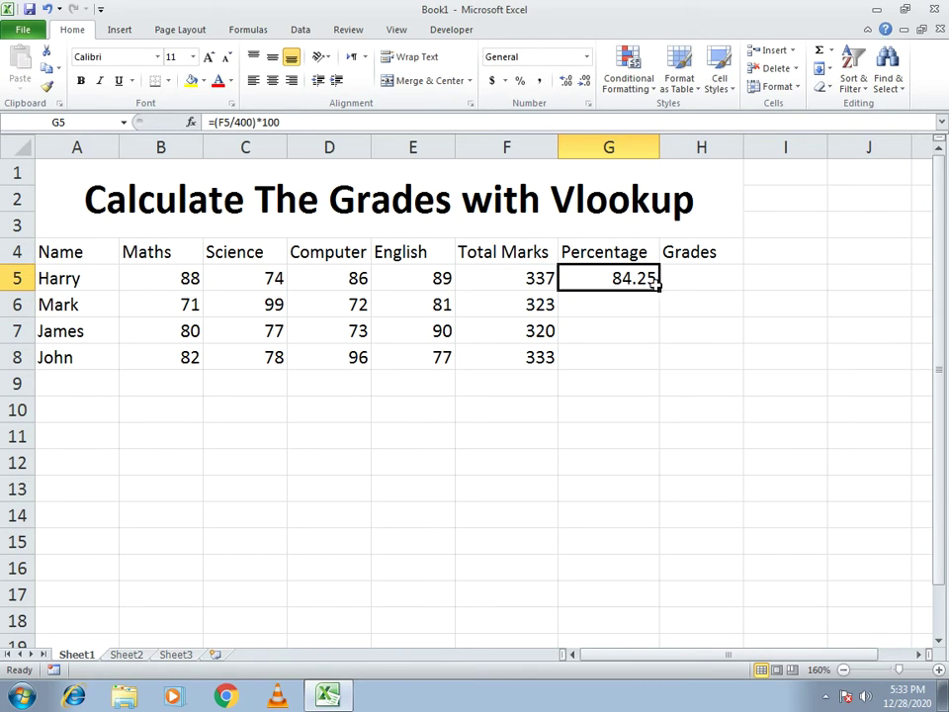
pyautogui.moveTo(661, 291); pyautogui.dragTo(655, 366)
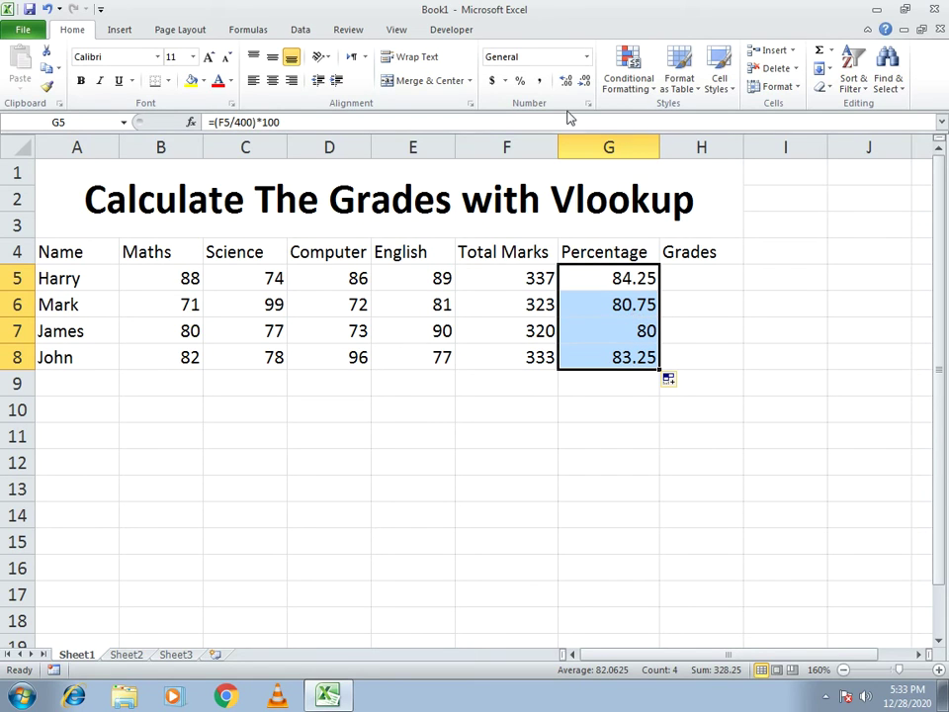
pyautogui.click(565, 79)
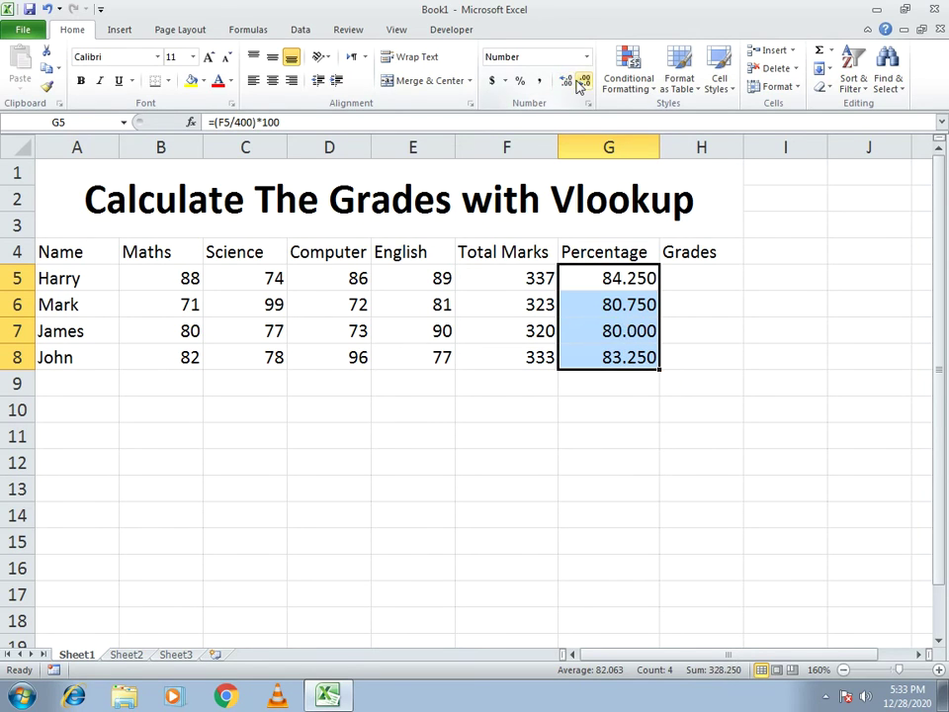
pyautogui.click(582, 79)
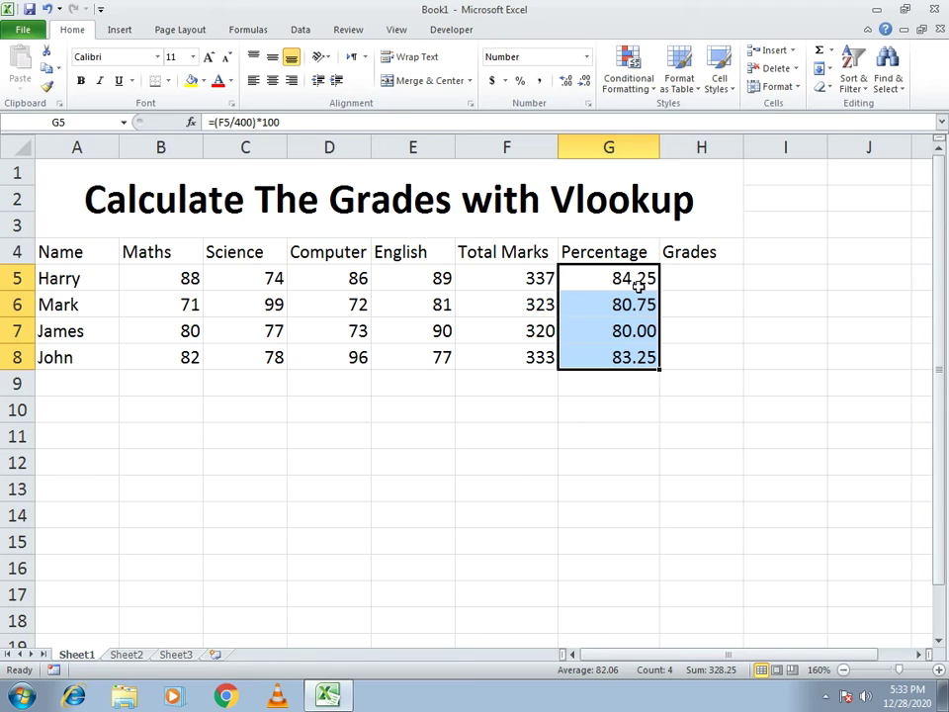
# Apply All Borders to the table A1:H8
pyautogui.moveTo(132, 184); pyautogui.dragTo(633, 358)
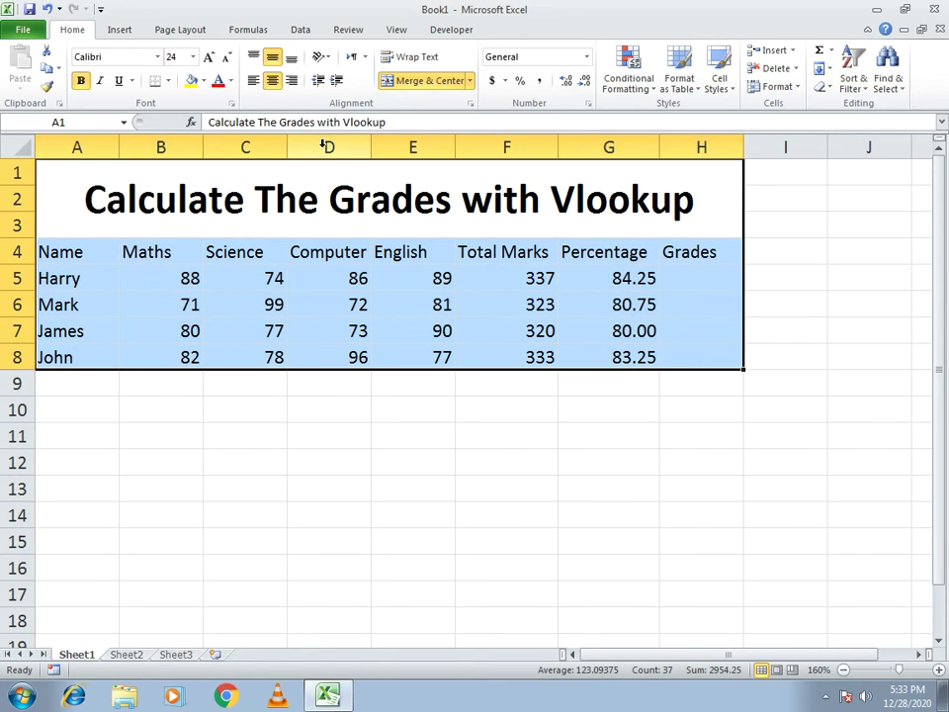
pyautogui.click(168, 80)
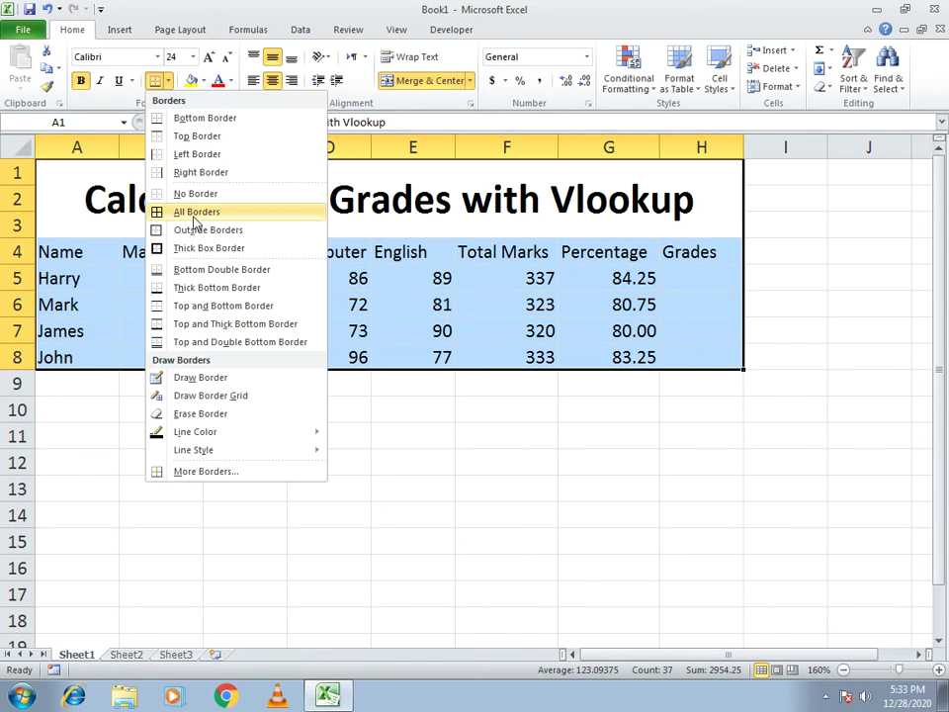
pyautogui.click(183, 213)
# Enlarge the title font to size 26 and give it a yellow fill
pyautogui.click(113, 195)
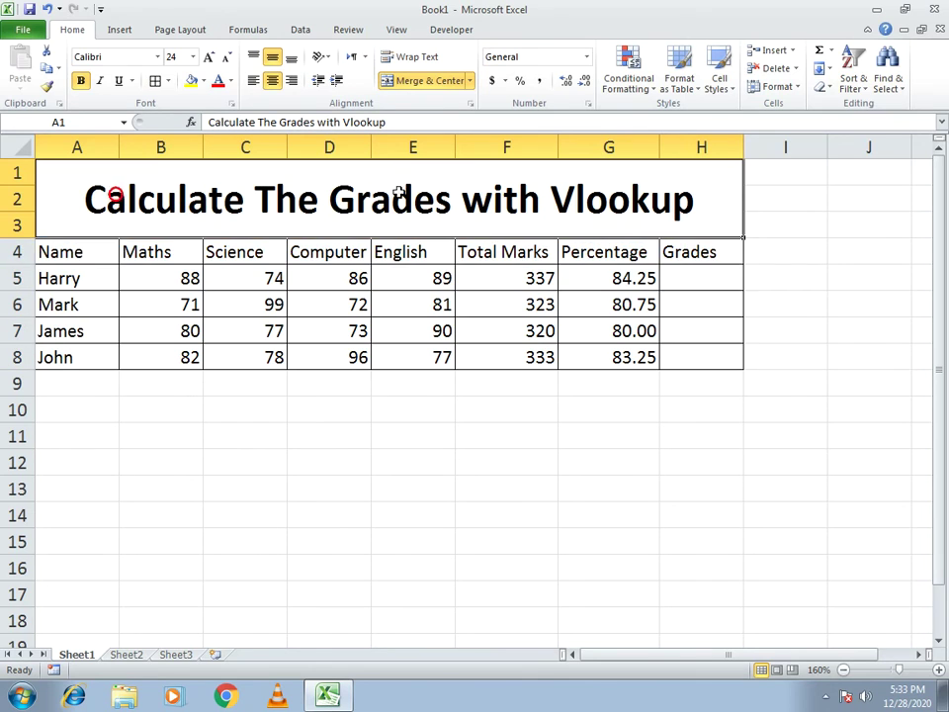
pyautogui.click(208, 56)
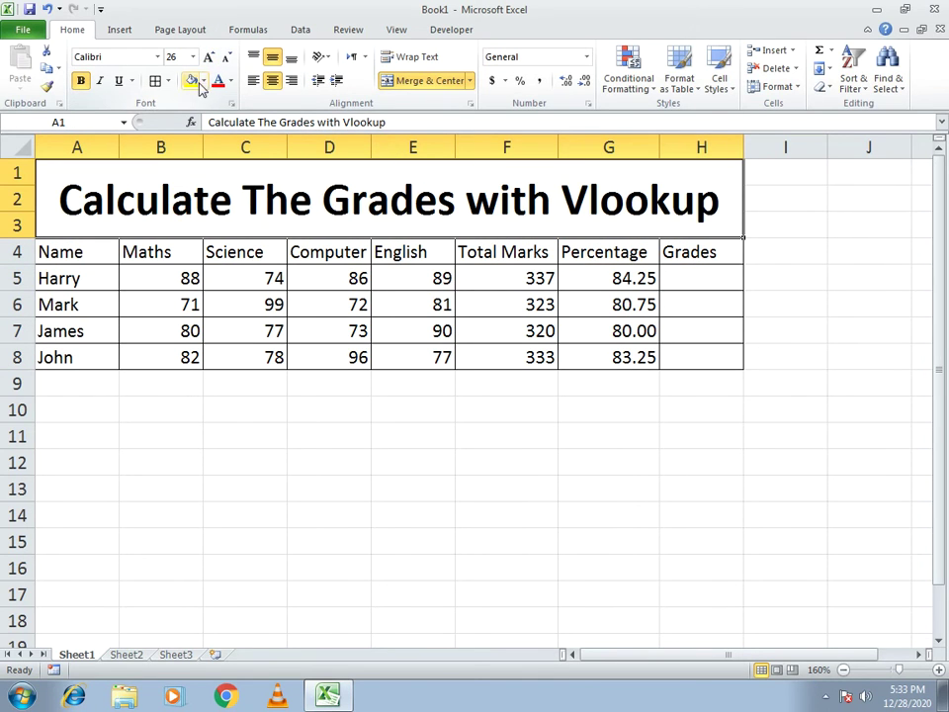
pyautogui.click(201, 81)
pyautogui.click(233, 205)
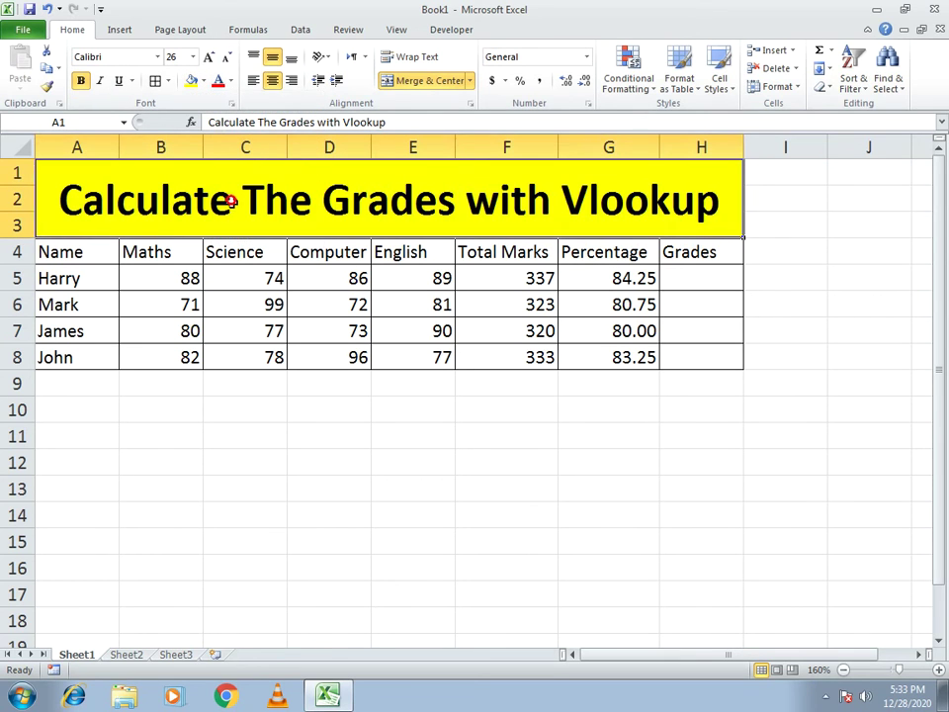
pyautogui.moveTo(81, 254); pyautogui.dragTo(686, 358)
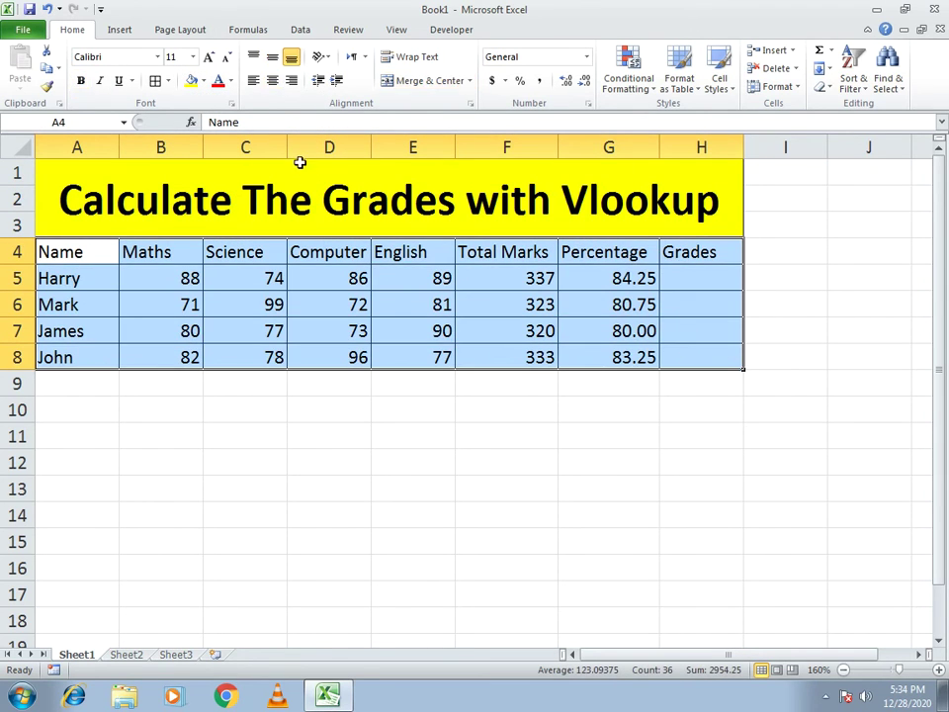
# Centre the contents of the marks table A4:H8
pyautogui.click(272, 80)
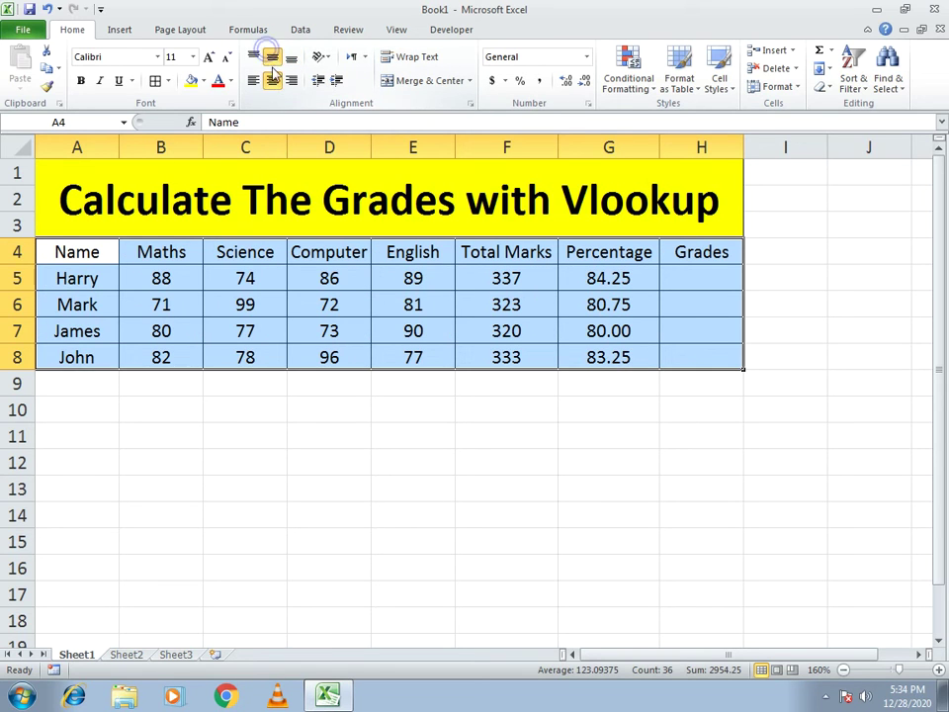
pyautogui.click(272, 80)
pyautogui.click(272, 80)
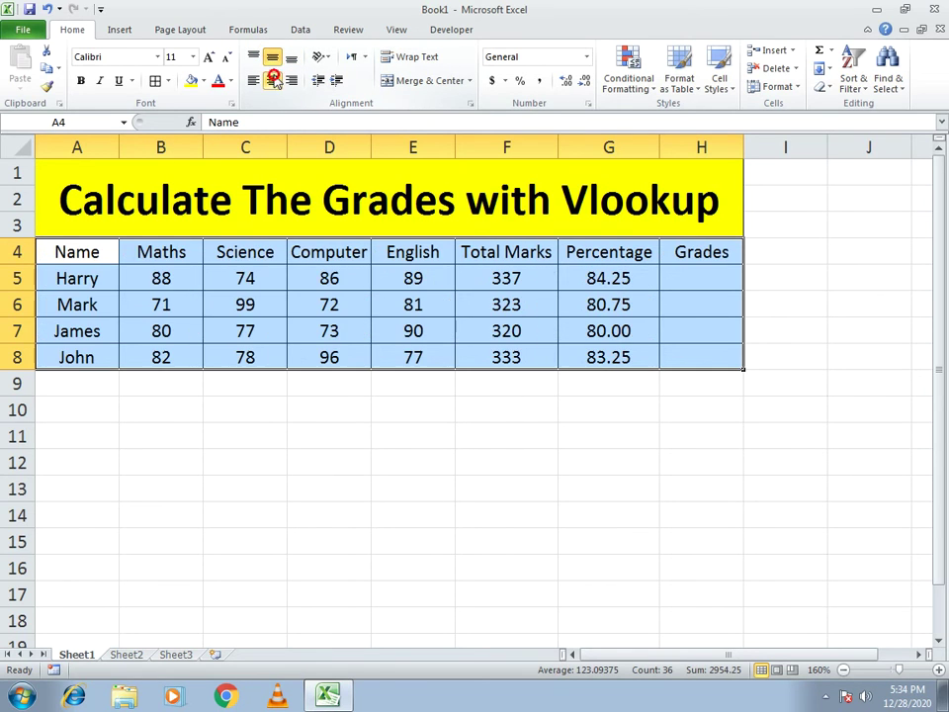
# Make the header row A4:H4 bold white text on a green fill
pyautogui.moveTo(91, 252); pyautogui.dragTo(692, 253)
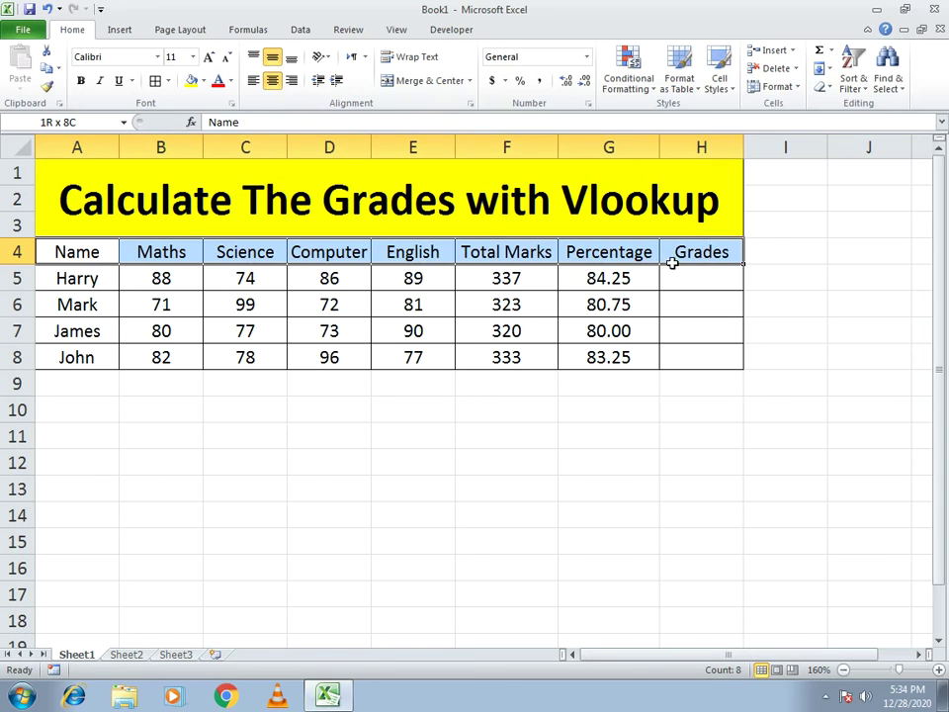
pyautogui.click(81, 80)
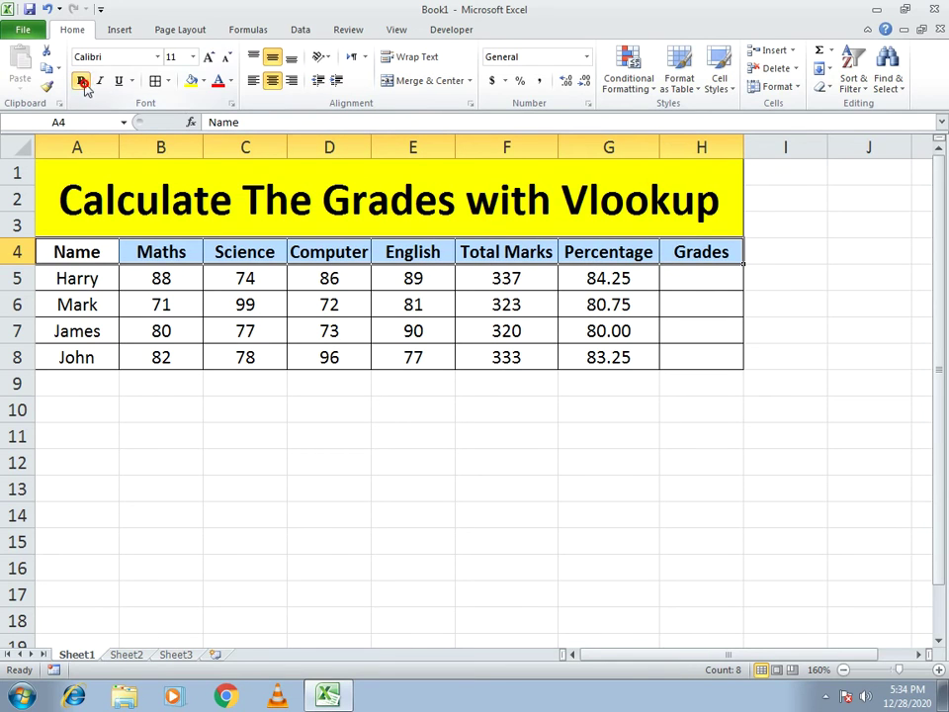
pyautogui.click(203, 80)
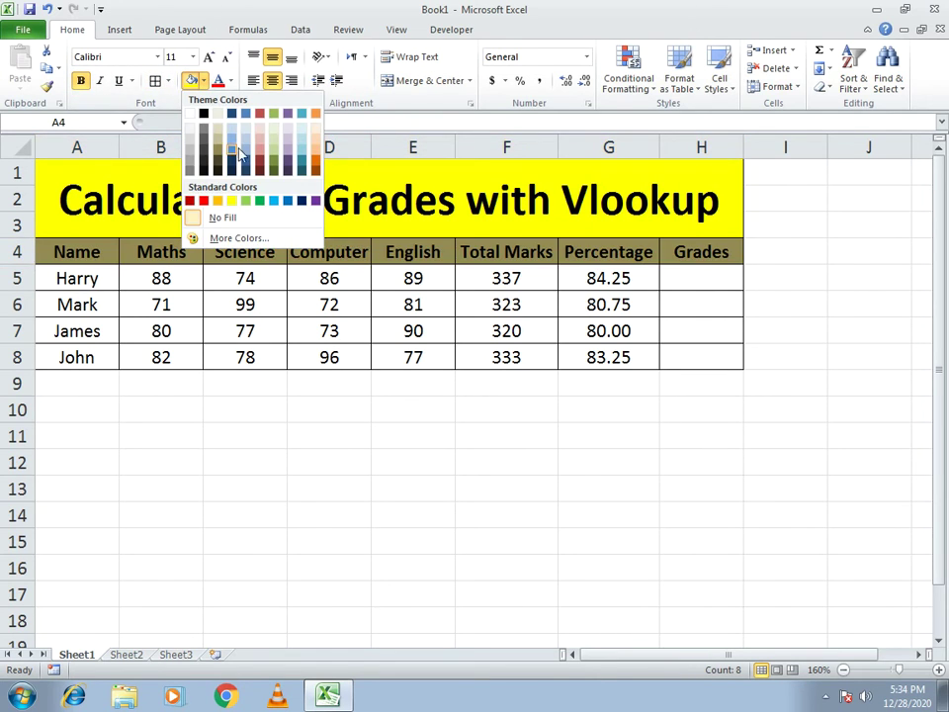
pyautogui.click(246, 201)
pyautogui.click(230, 81)
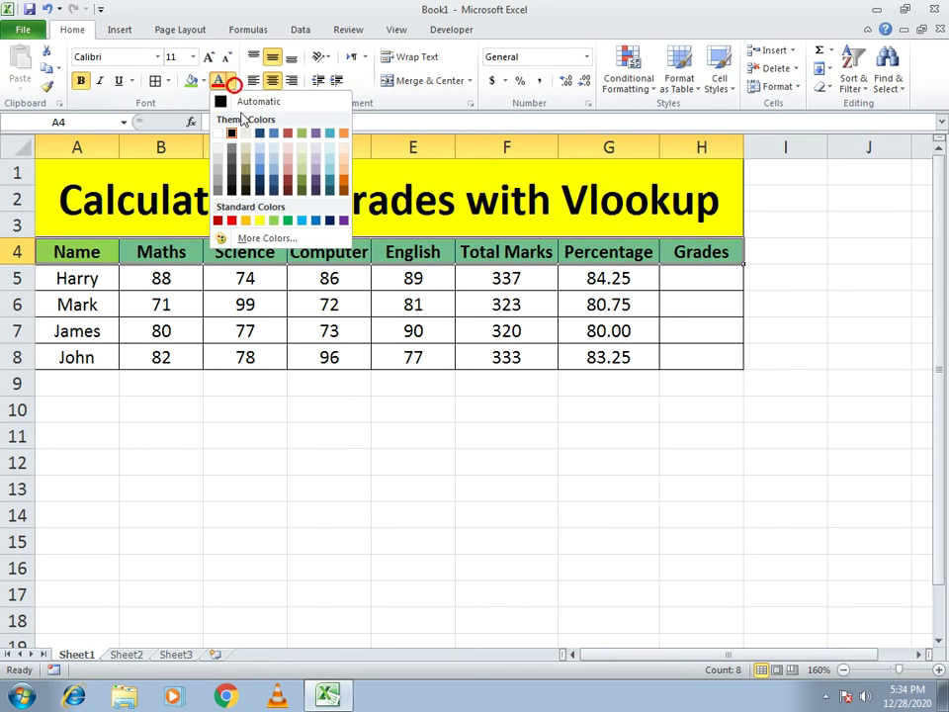
pyautogui.click(218, 133)
pyautogui.click(376, 462)
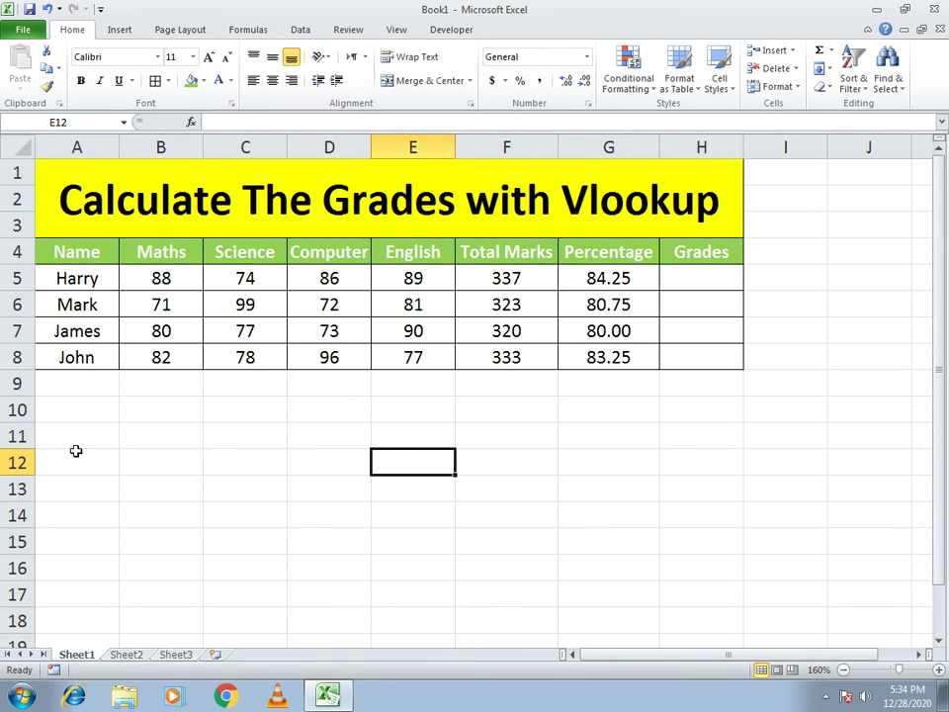
# Enter Criteria and Grades headings in B10:C10, with 0 and F in the first row
pyautogui.click(148, 417)
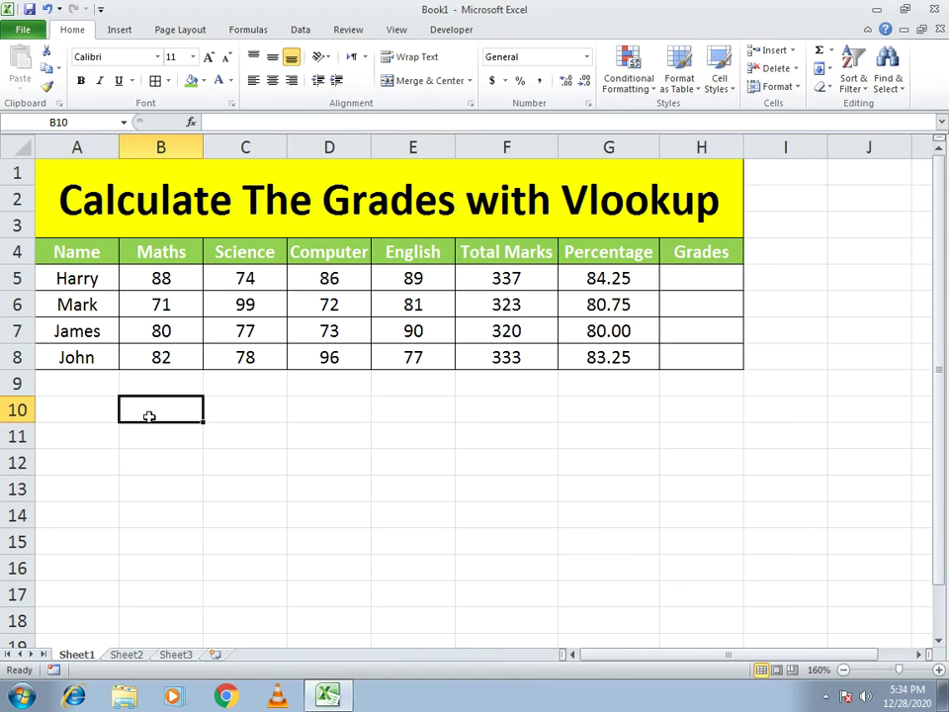
pyautogui.write('Criteria')
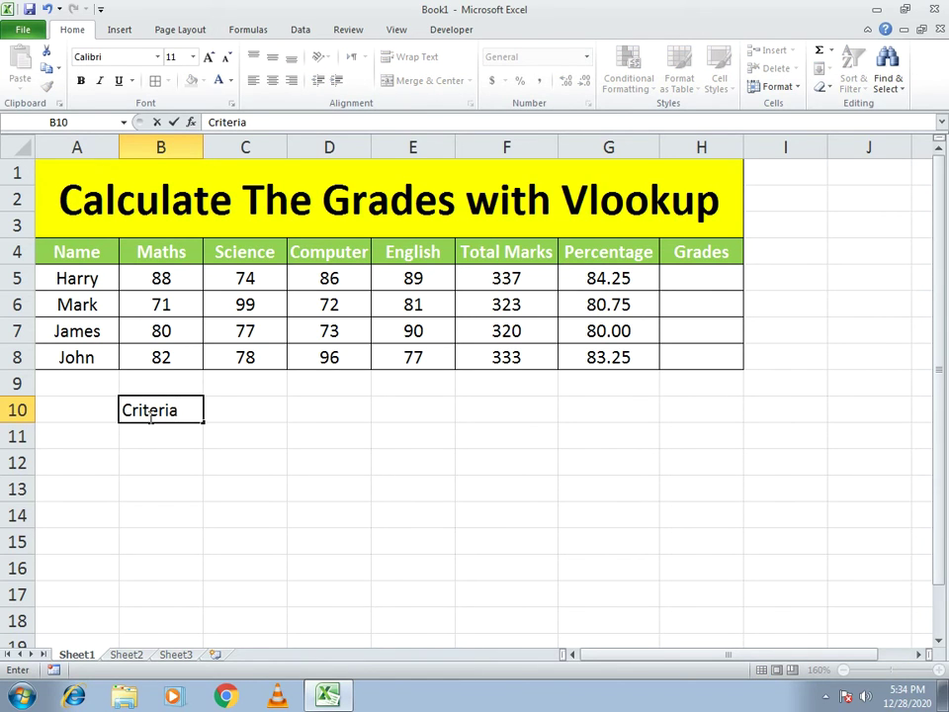
pyautogui.press('Tab')
pyautogui.write('Grades')
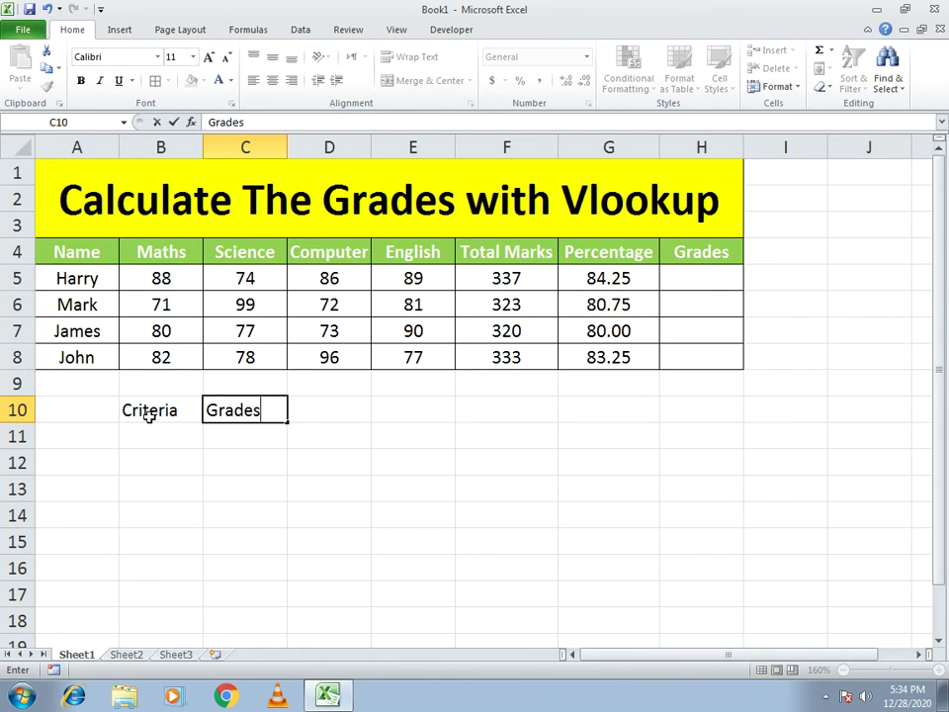
pyautogui.press('Return')
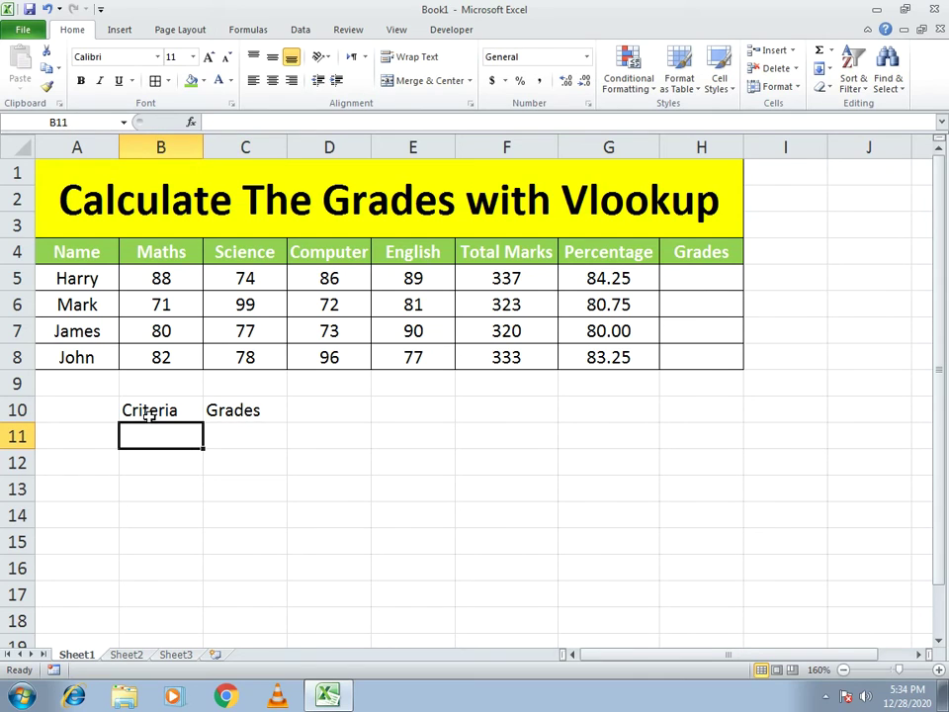
pyautogui.write('0')
pyautogui.press('Return')
pyautogui.press('Up')
pyautogui.press('Right')
pyautogui.write('F')
pyautogui.press('Return')
# Add the lookup rows 60 D and 70 C beneath
pyautogui.press('Left')
pyautogui.write('60')
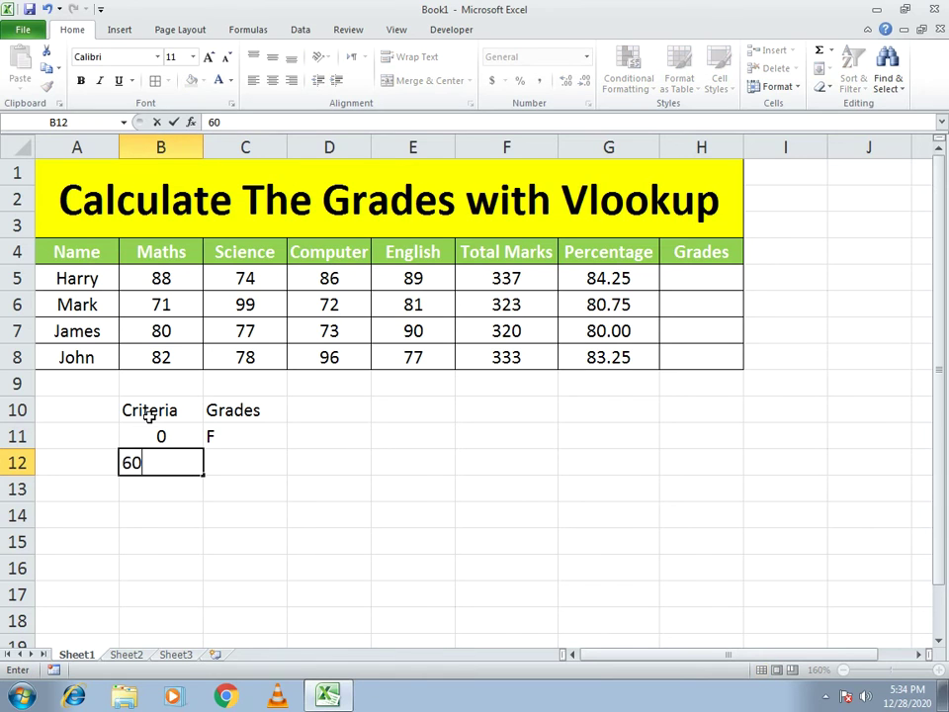
pyautogui.press('Return')
pyautogui.press('Up')
pyautogui.press('Right')
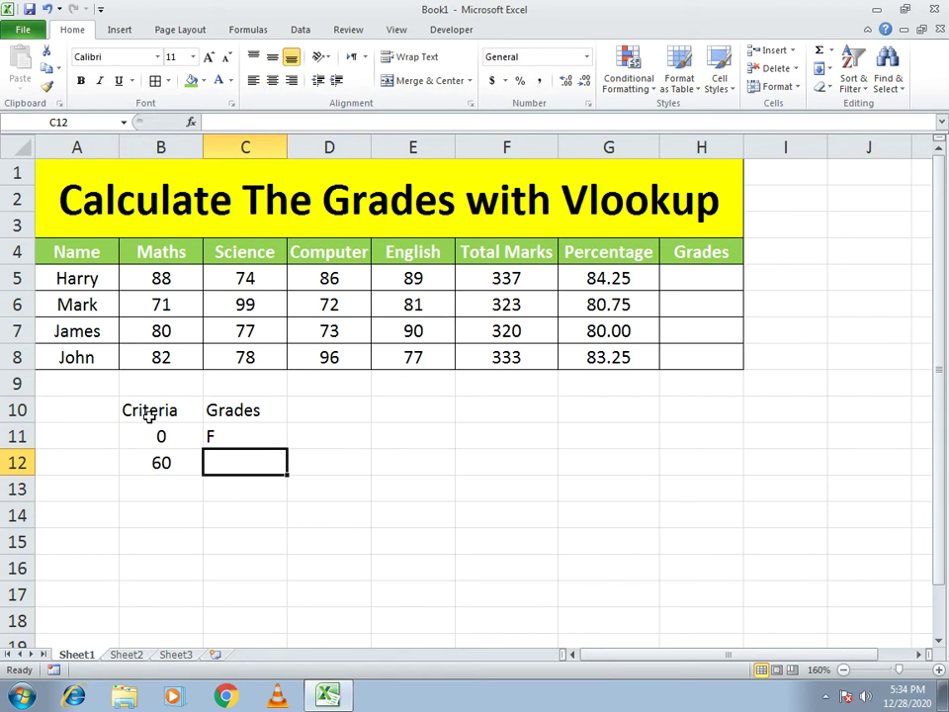
pyautogui.write('D')
pyautogui.press('Return')
pyautogui.press('Left')
pyautogui.write('70')
pyautogui.press('Return')
pyautogui.press('Up')
pyautogui.press('Right')
pyautogui.write('C')
pyautogui.press('Return')
# Add the final lookup rows 80 B and 90 A
pyautogui.press('Left')
pyautogui.write('80')
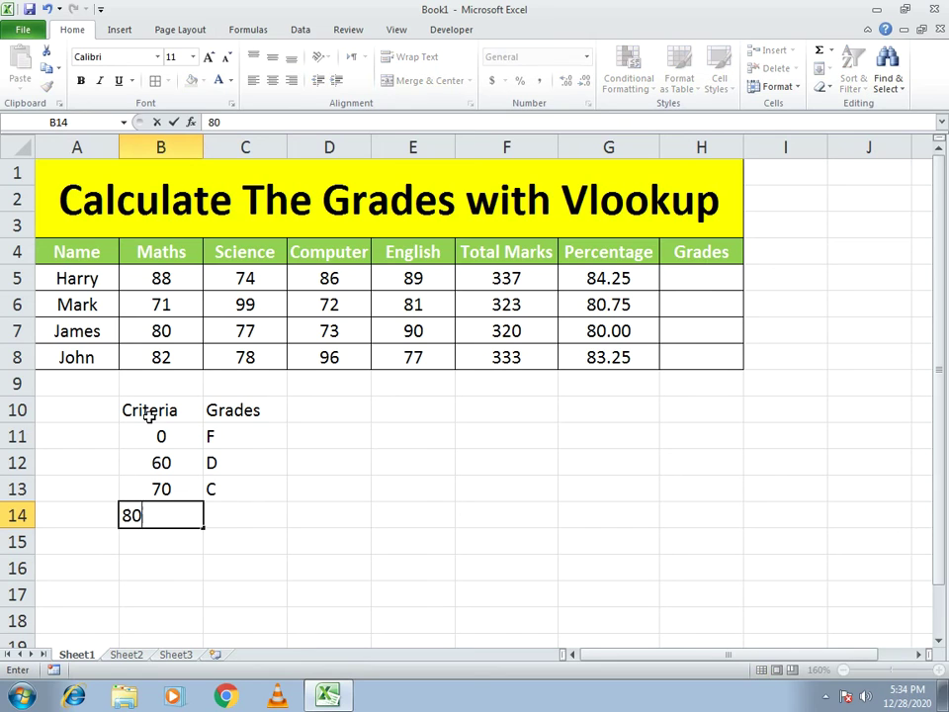
pyautogui.press('Tab')
pyautogui.write('B')
pyautogui.press('Return')
pyautogui.press('Left')
pyautogui.write('90')
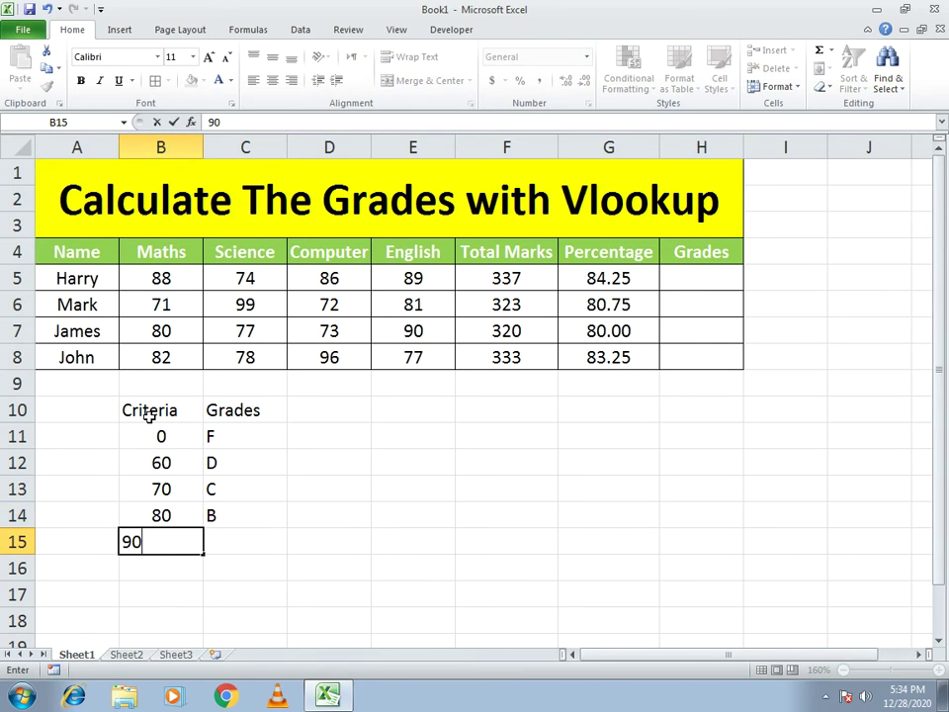
pyautogui.press('Tab')
pyautogui.write('A')
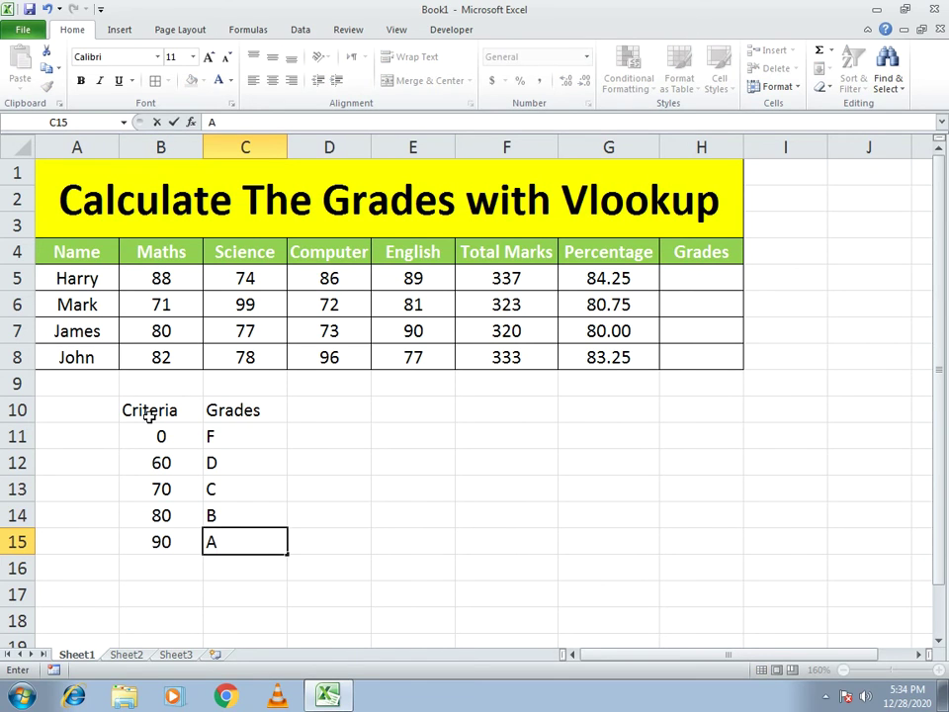
pyautogui.press('Return')
# Centre and middle-align the lookup table B10:C15 and give every cell borders
pyautogui.moveTo(149, 416); pyautogui.dragTo(247, 542)
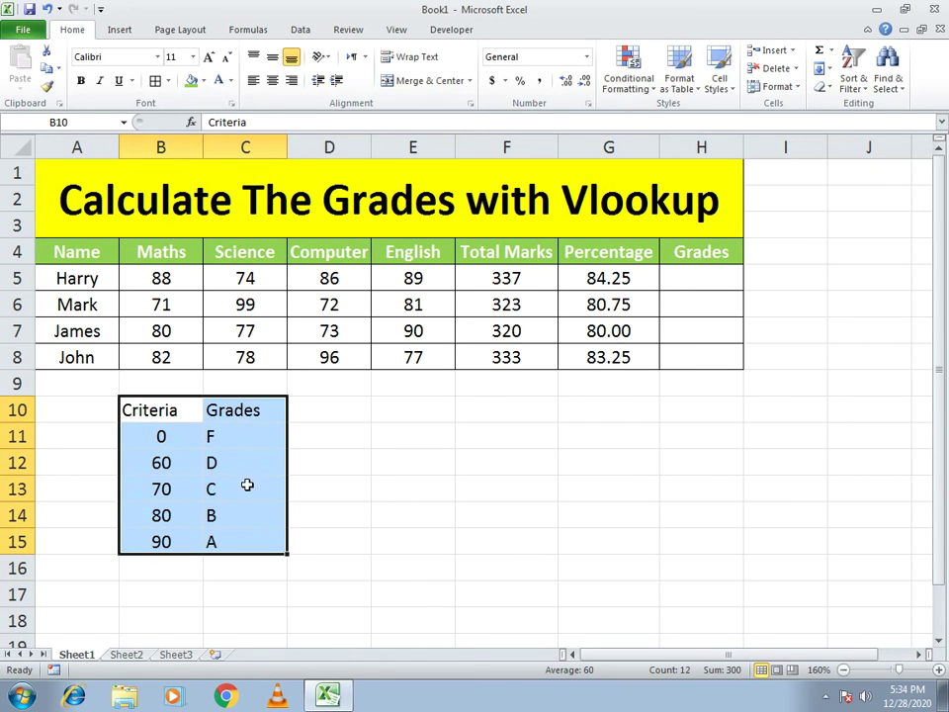
pyautogui.click(272, 80)
pyautogui.click(272, 57)
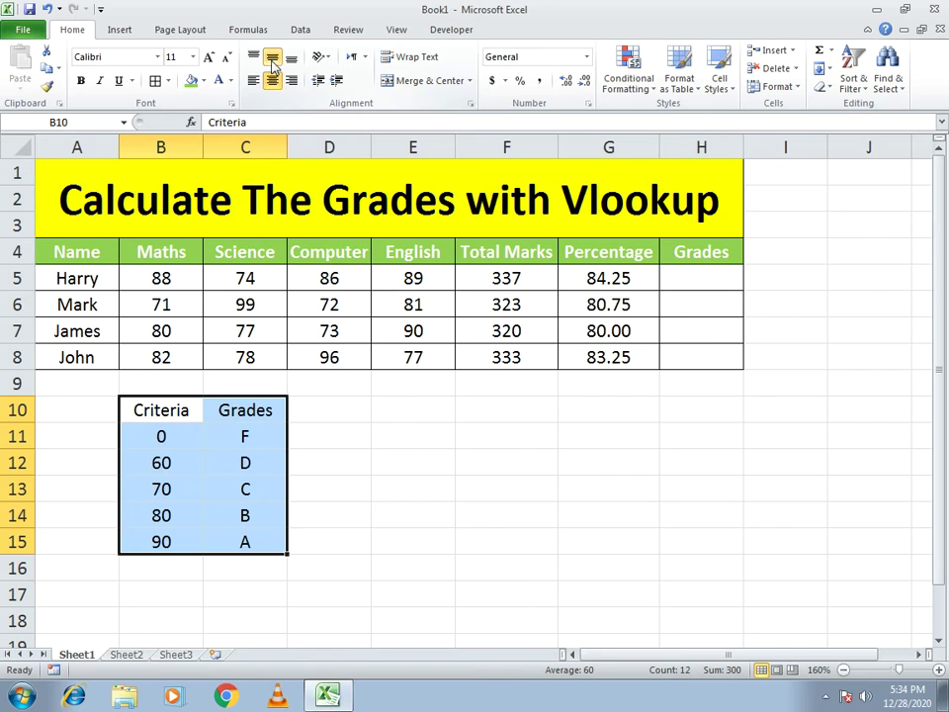
pyautogui.click(154, 81)
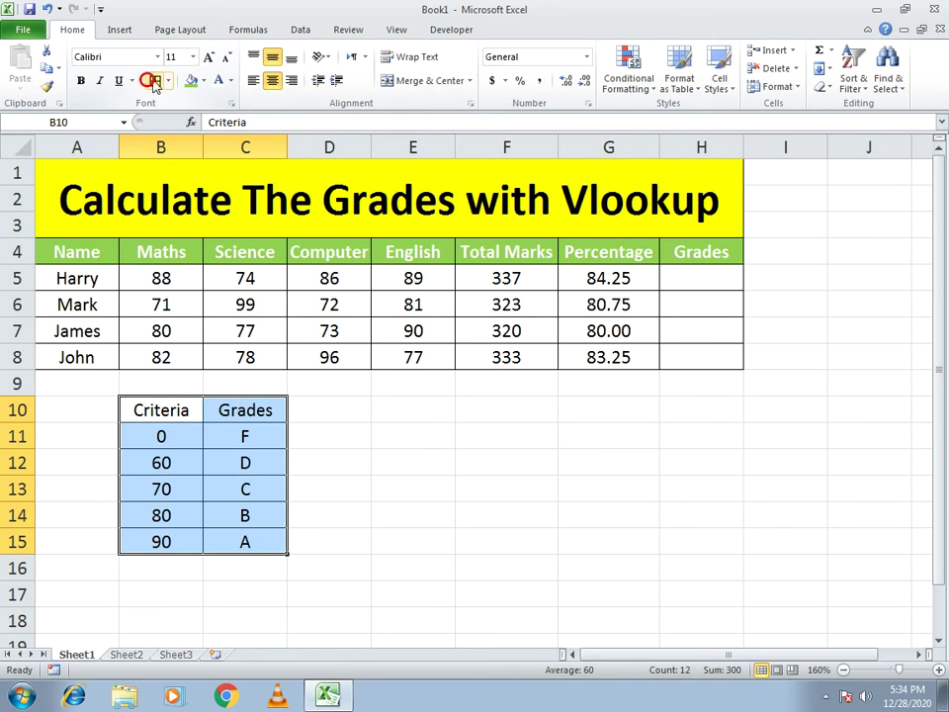
# Make the Criteria and Grades headings bold with a light-grey fill
pyautogui.click(198, 409)
pyautogui.moveTo(198, 408); pyautogui.dragTo(247, 409)
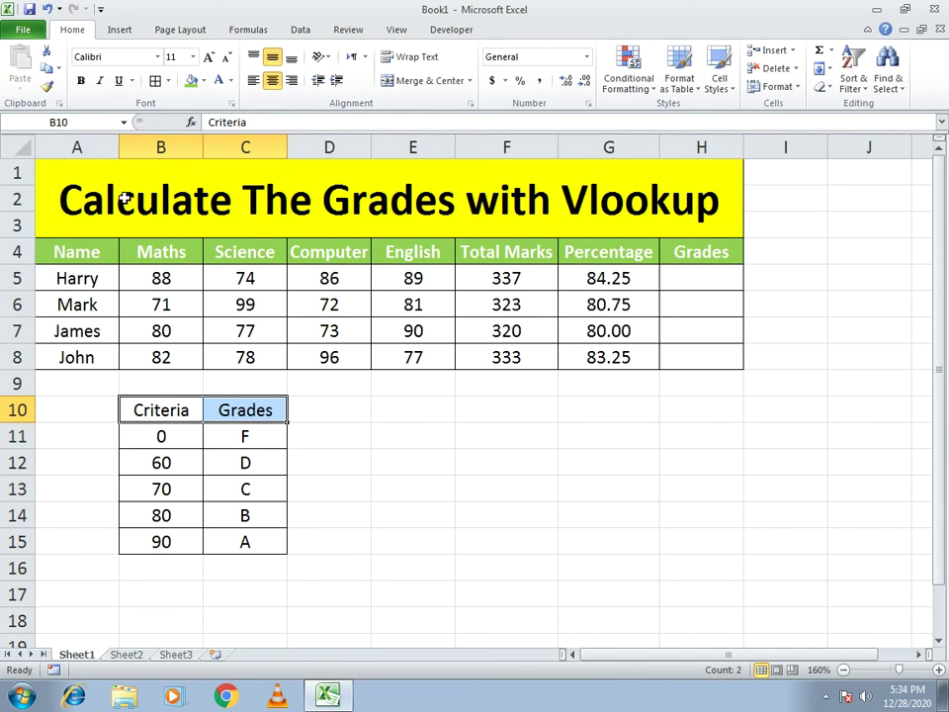
pyautogui.click(81, 80)
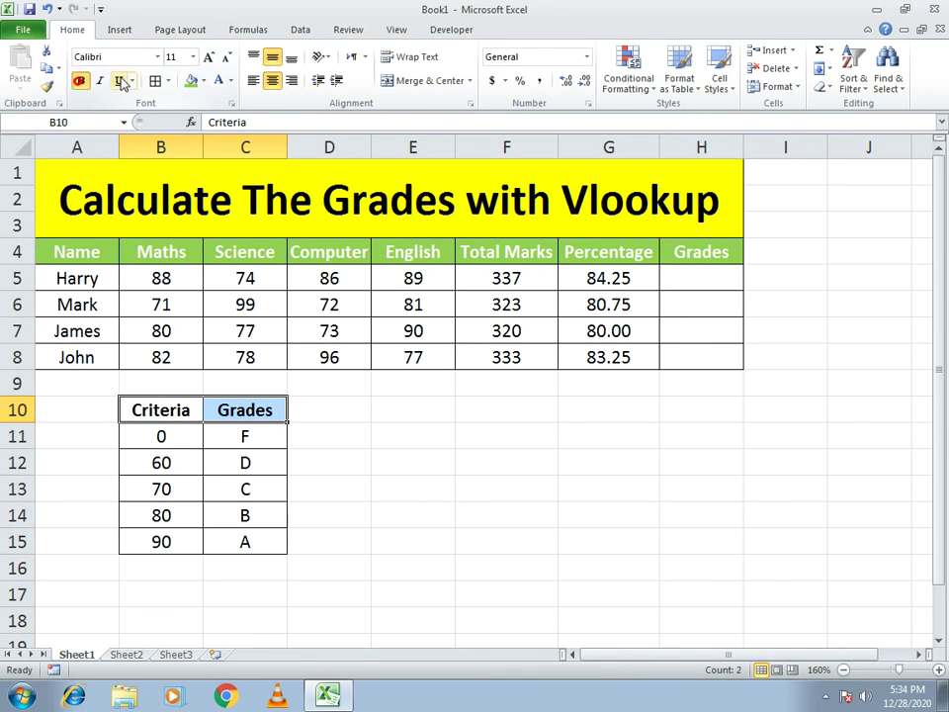
pyautogui.click(202, 80)
pyautogui.click(193, 146)
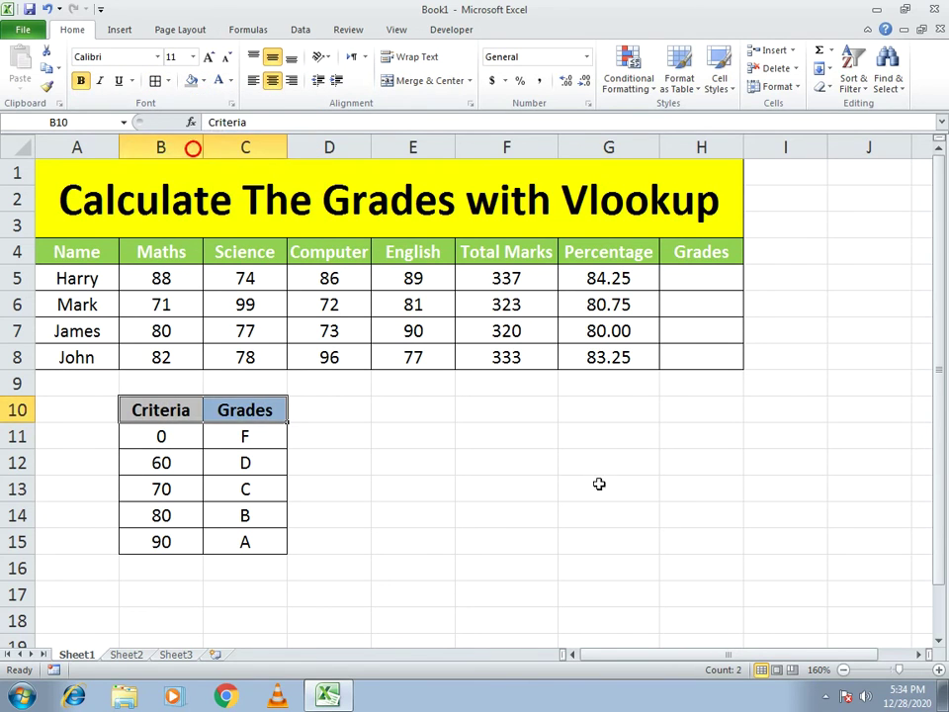
pyautogui.click(587, 510)
# Put a Thick Box Border around the whole table B10:C15
pyautogui.moveTo(141, 399); pyautogui.dragTo(252, 542)
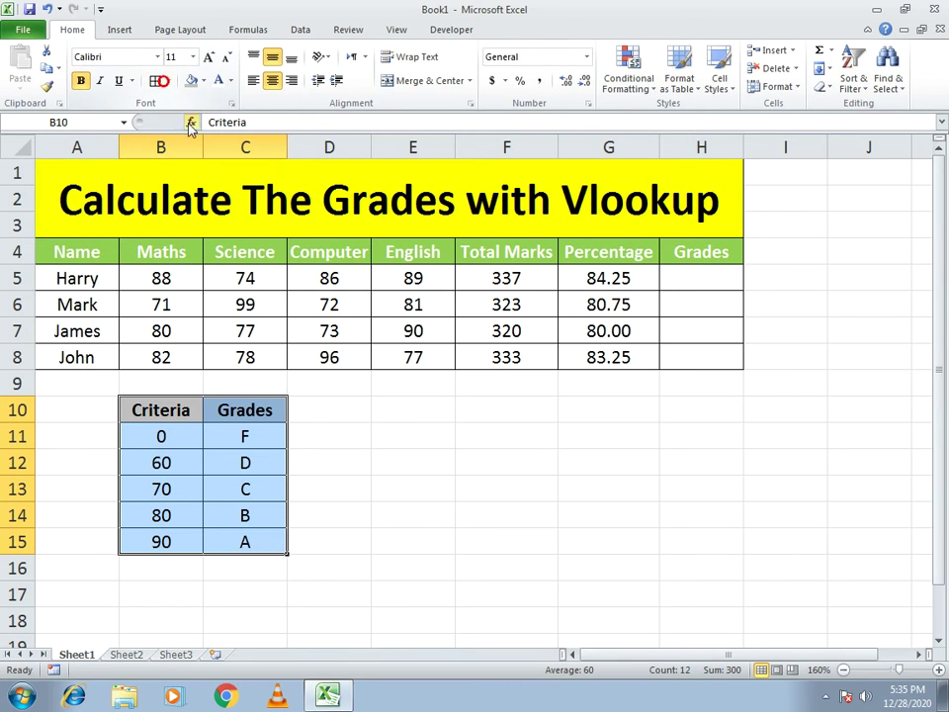
pyautogui.click(168, 82)
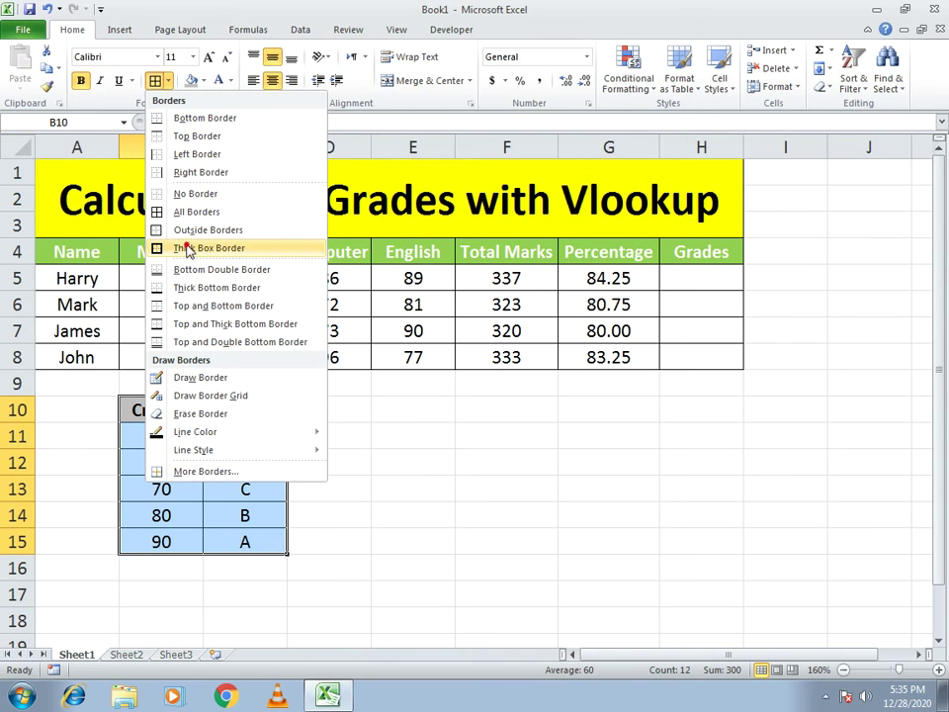
pyautogui.click(188, 251)
pyautogui.click(542, 495)
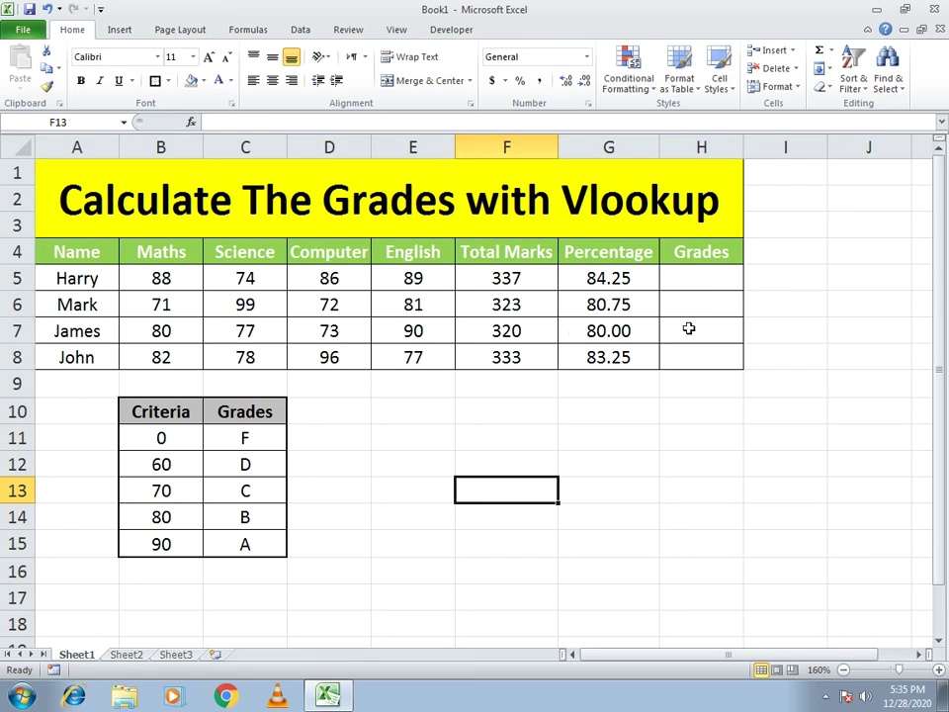
# In H5, start a VLOOKUP formula using G5 as the lookup value
pyautogui.click(701, 281)
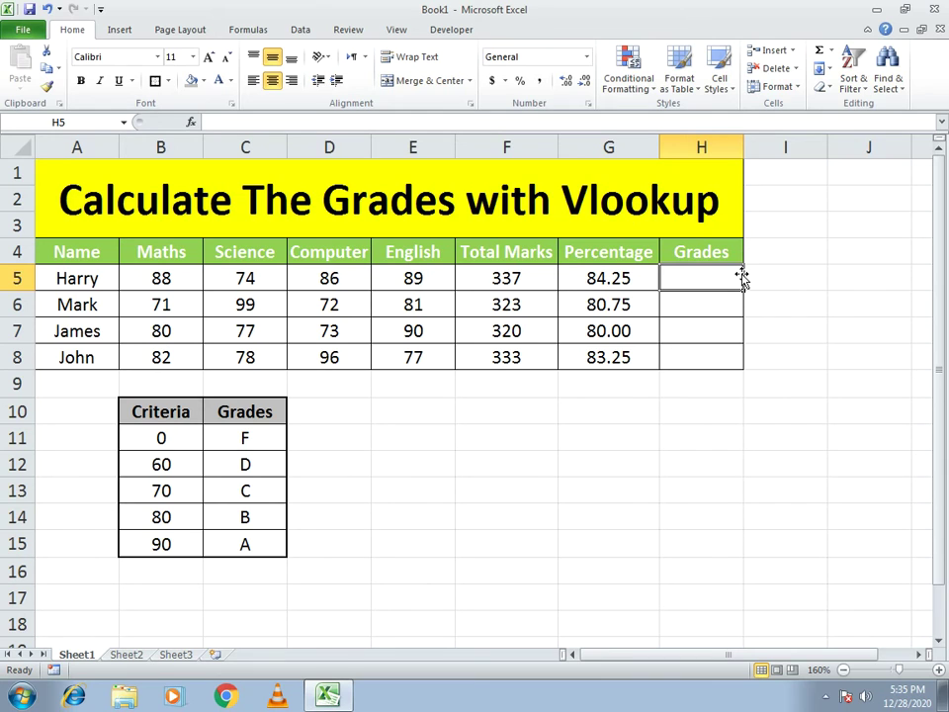
pyautogui.write('=vookup')
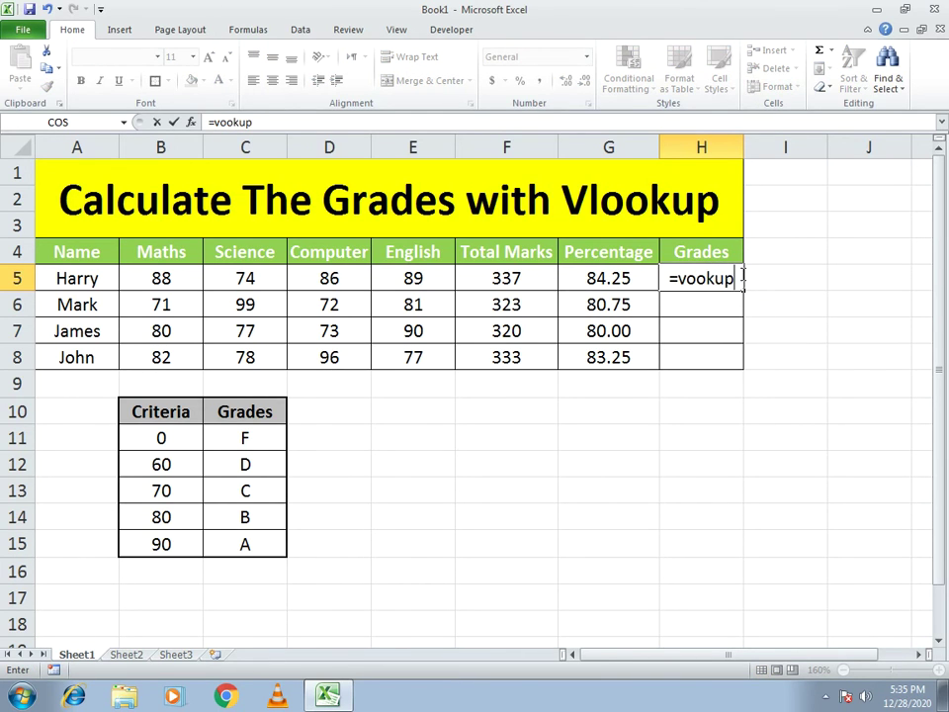
pyautogui.write('(')
pyautogui.press('BackSpace')
pyautogui.press('BackSpace')
pyautogui.press('BackSpace')
pyautogui.press('BackSpace')
pyautogui.press('BackSpace')
pyautogui.press('BackSpace')
pyautogui.press('BackSpace')
pyautogui.write('v')
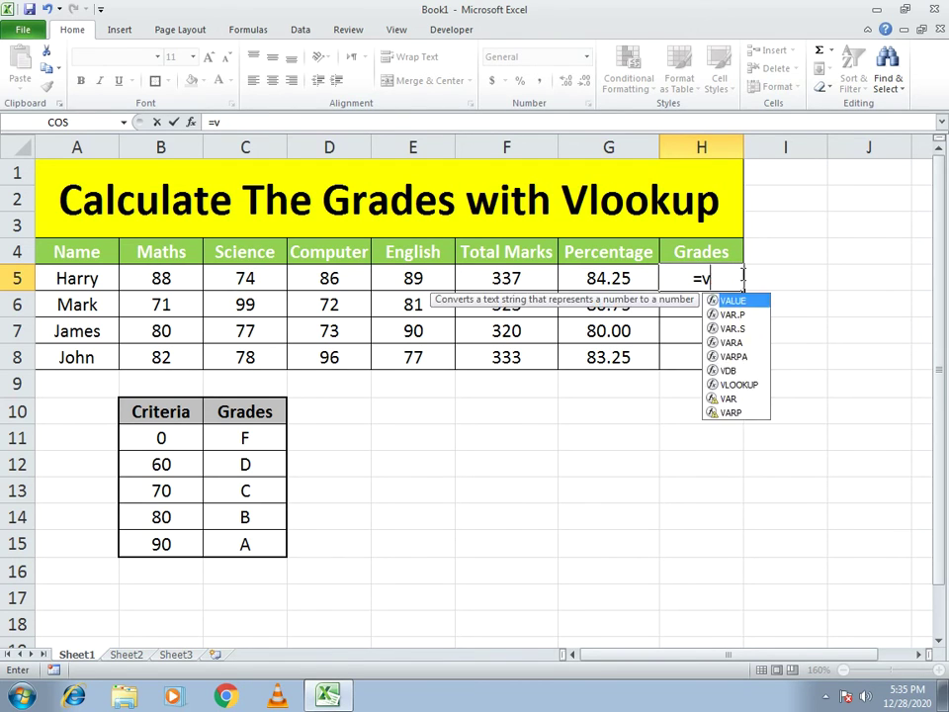
pyautogui.write('lookup')
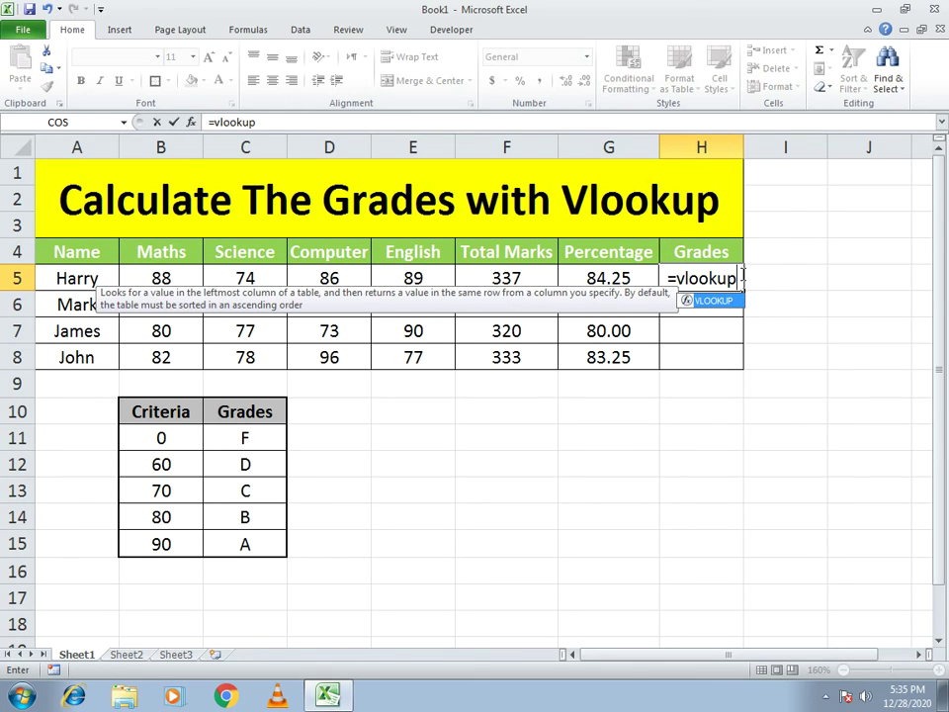
pyautogui.write('(')
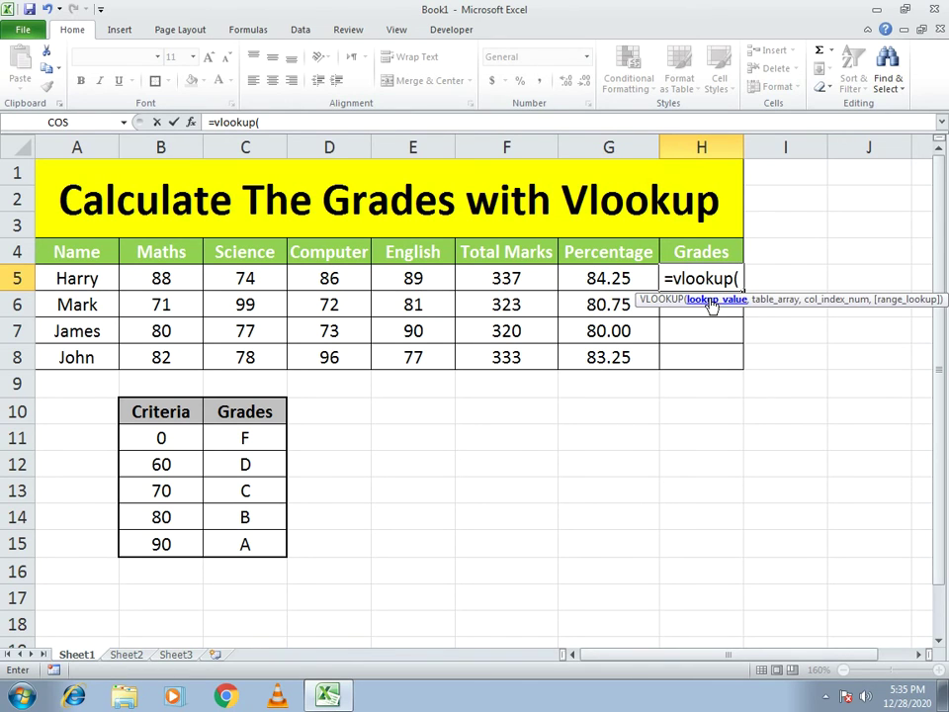
pyautogui.click(599, 272)
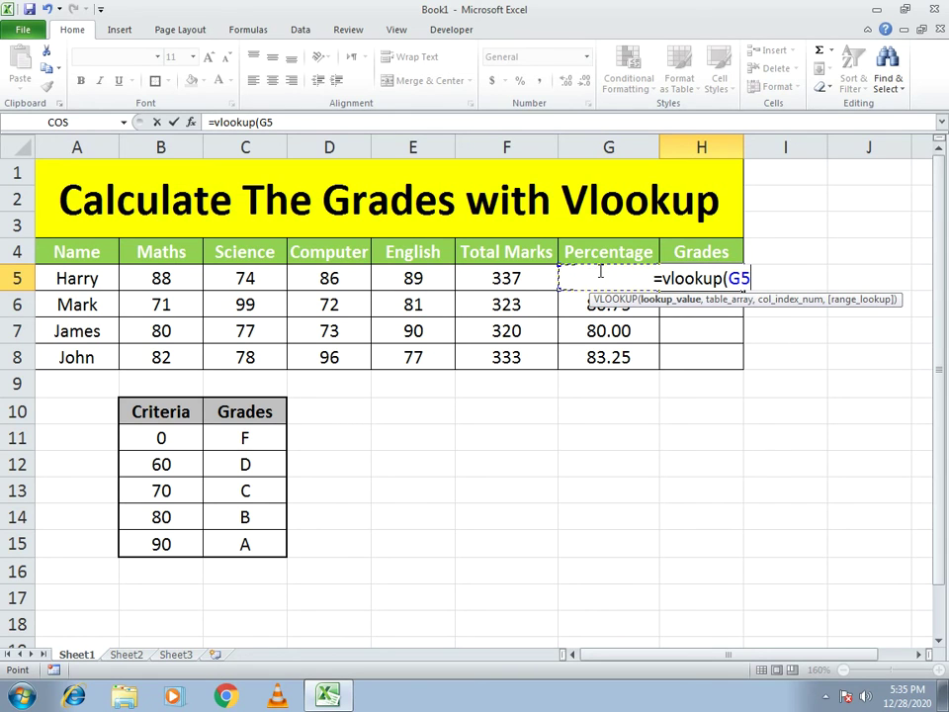
pyautogui.write(',')
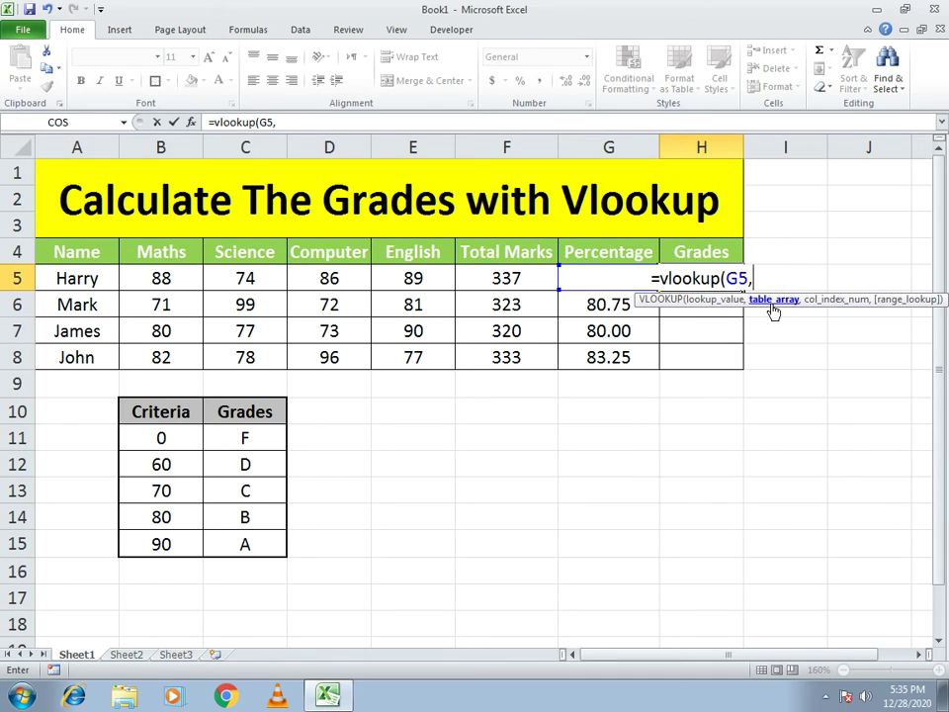
# Finish the formula as =VLOOKUP(G5,B11:C15,2,1) and enter it
pyautogui.moveTo(186, 443); pyautogui.dragTo(239, 532)
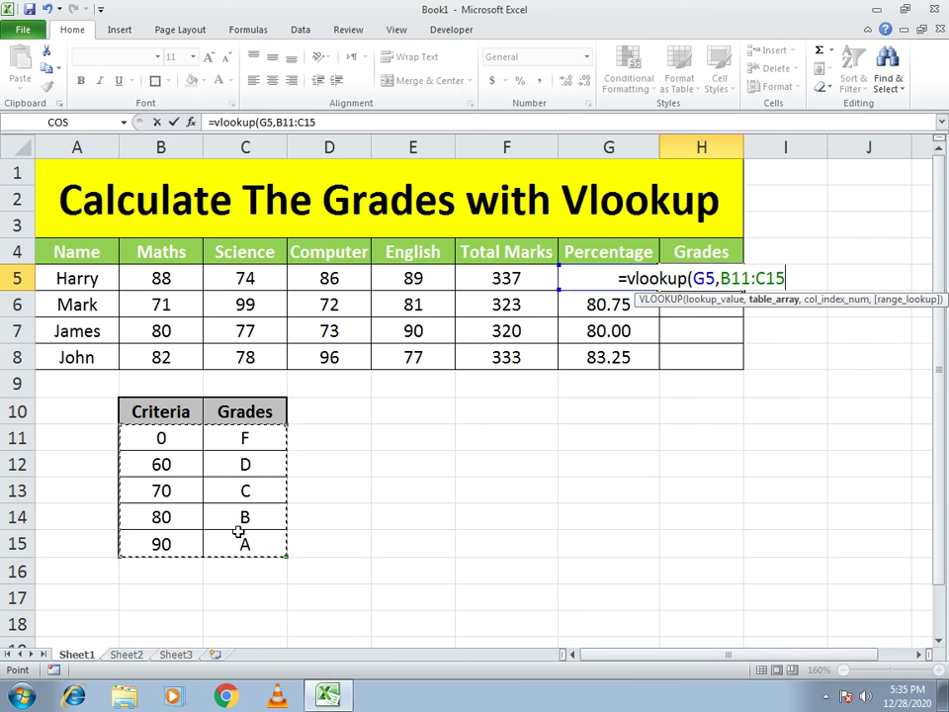
pyautogui.write(',')
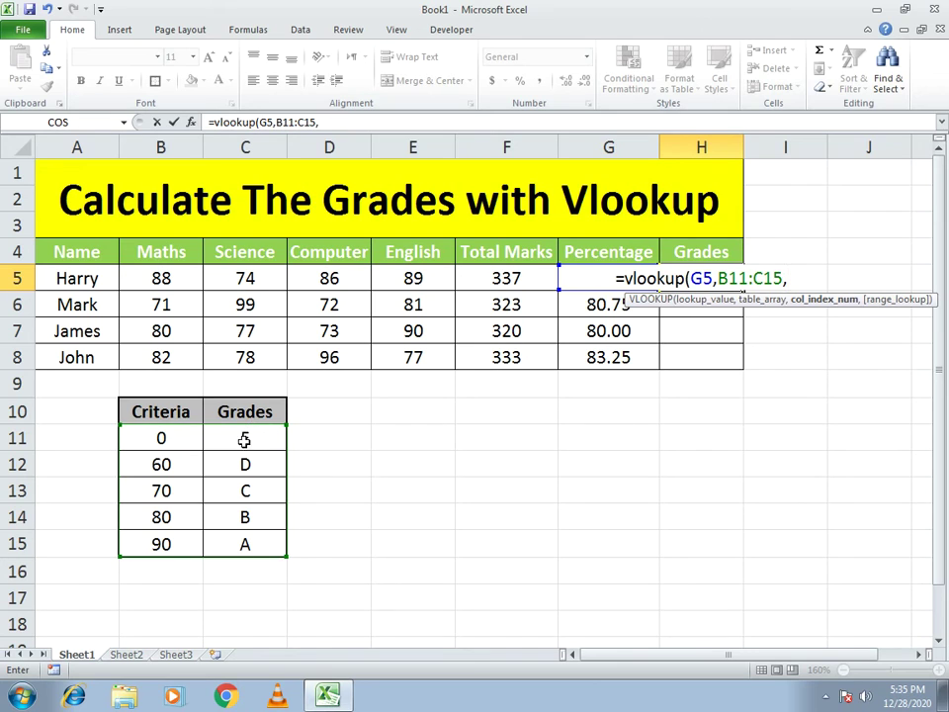
pyautogui.write('2')
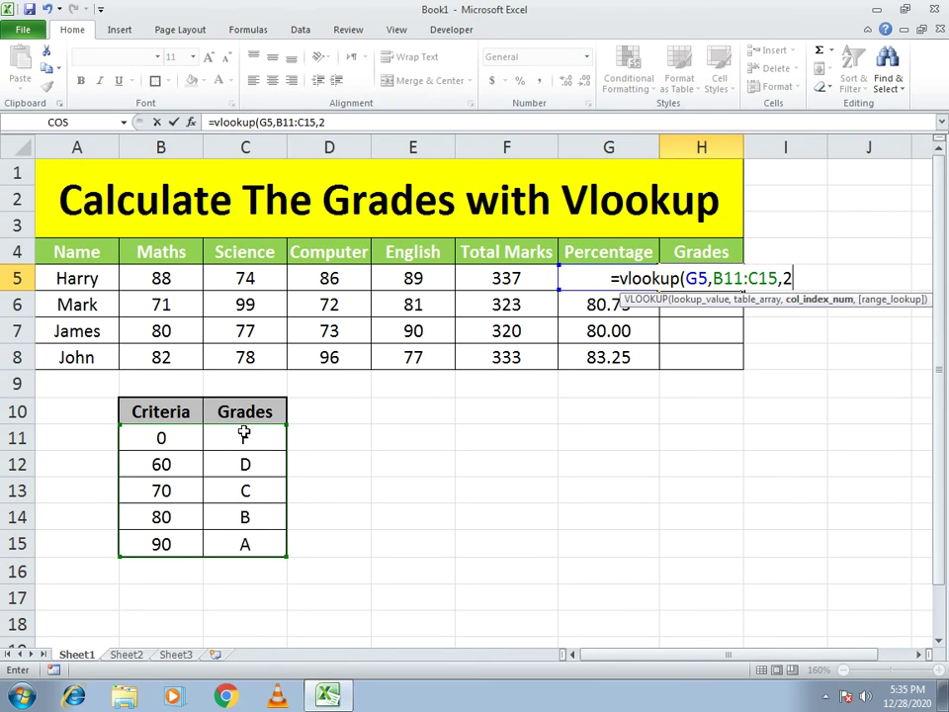
pyautogui.write(',')
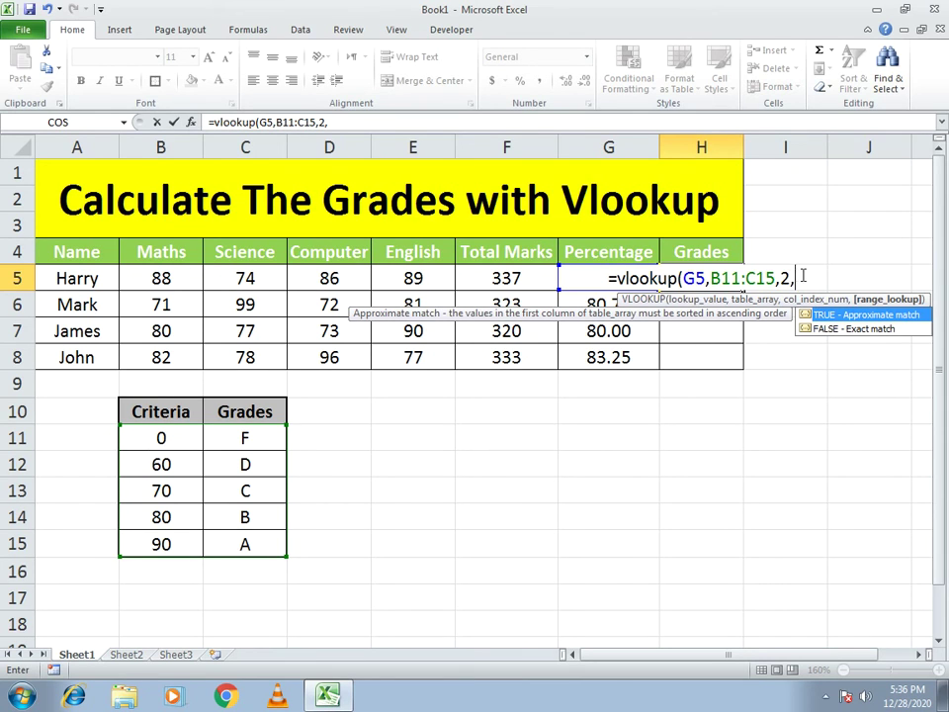
pyautogui.write('0')
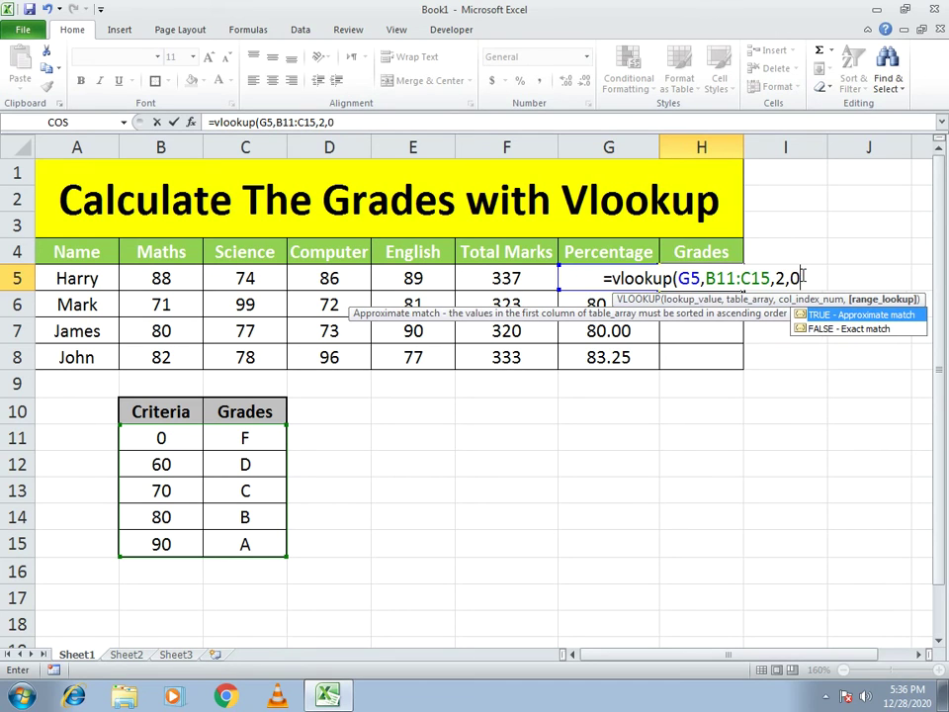
pyautogui.press('BackSpace')
pyautogui.write('1')
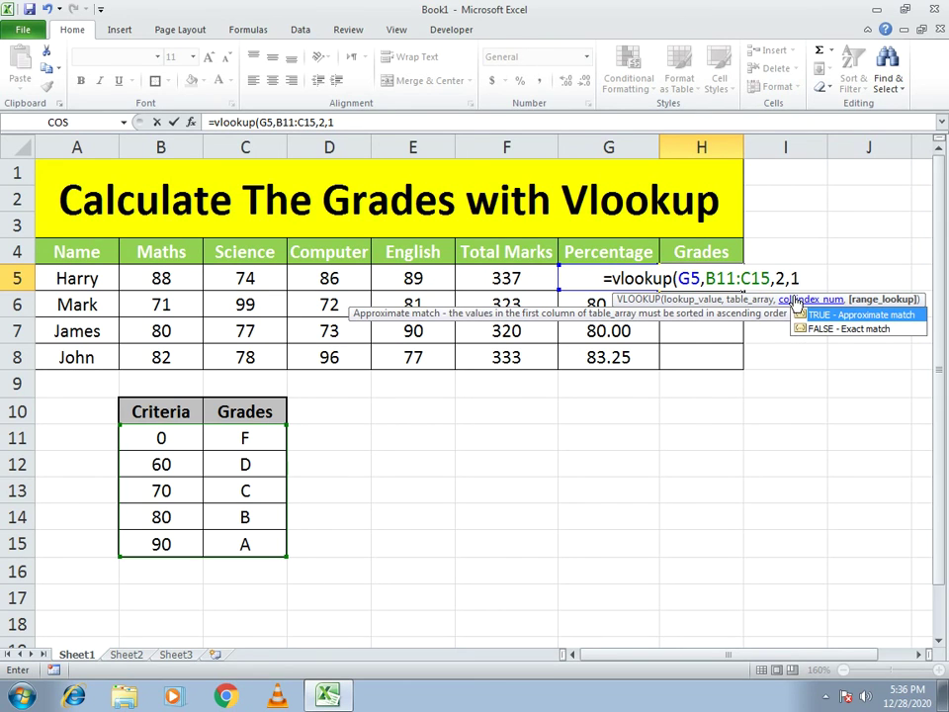
pyautogui.press('Return')
pyautogui.press('Up')
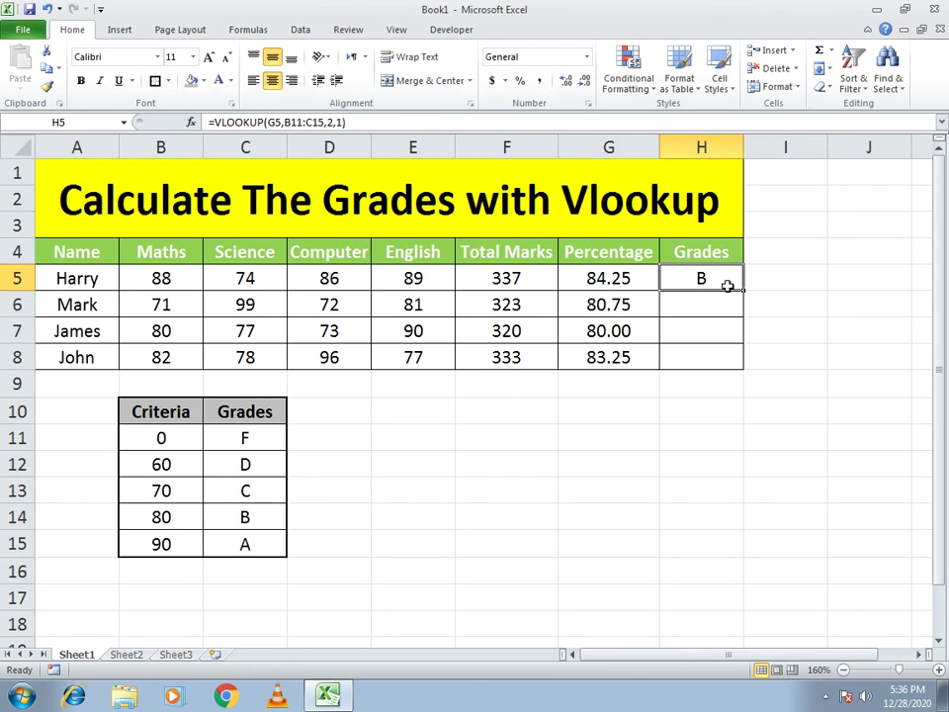
# Fill the H5 VLOOKUP formula down through H8 for all four students
pyautogui.moveTo(744, 291); pyautogui.dragTo(744, 362)
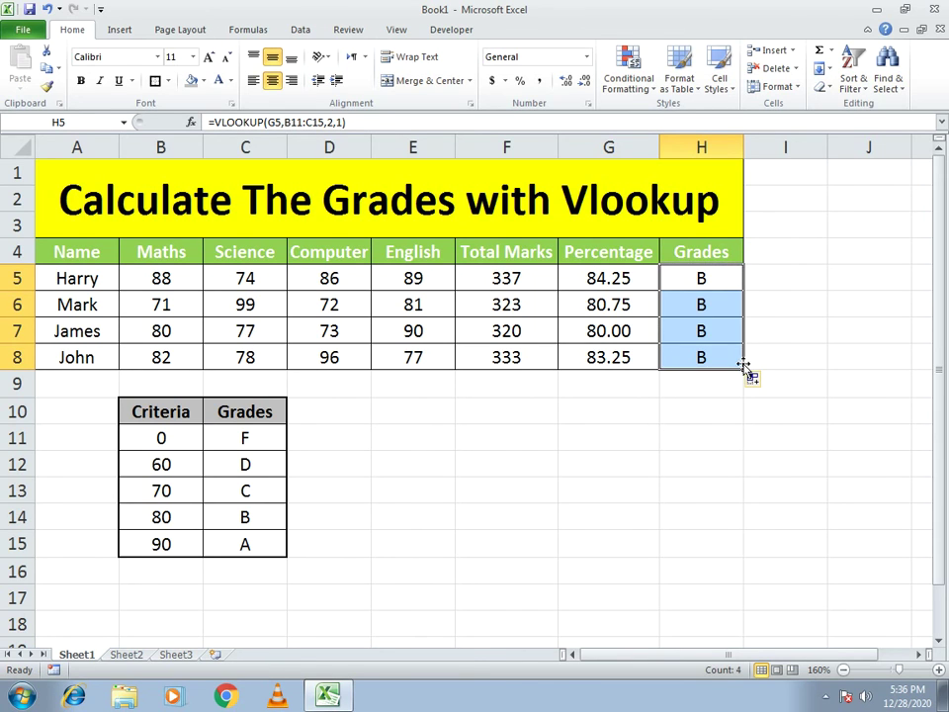
pyautogui.click(803, 297)
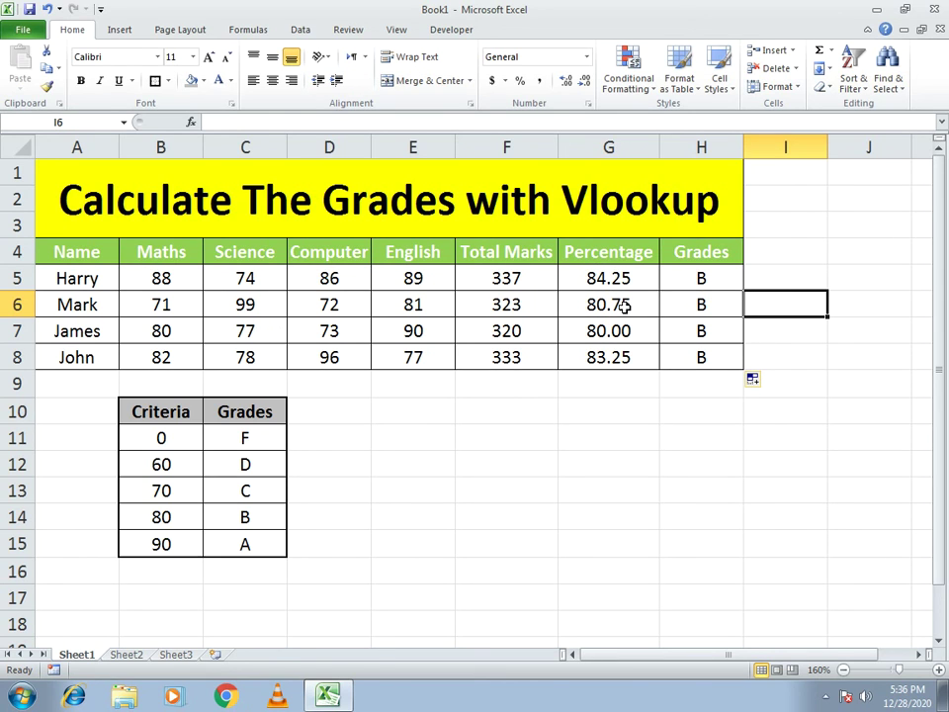
# Change row 7's marks to Science 90, Maths 95 and Computer 98
pyautogui.click(265, 335)
pyautogui.write('90')
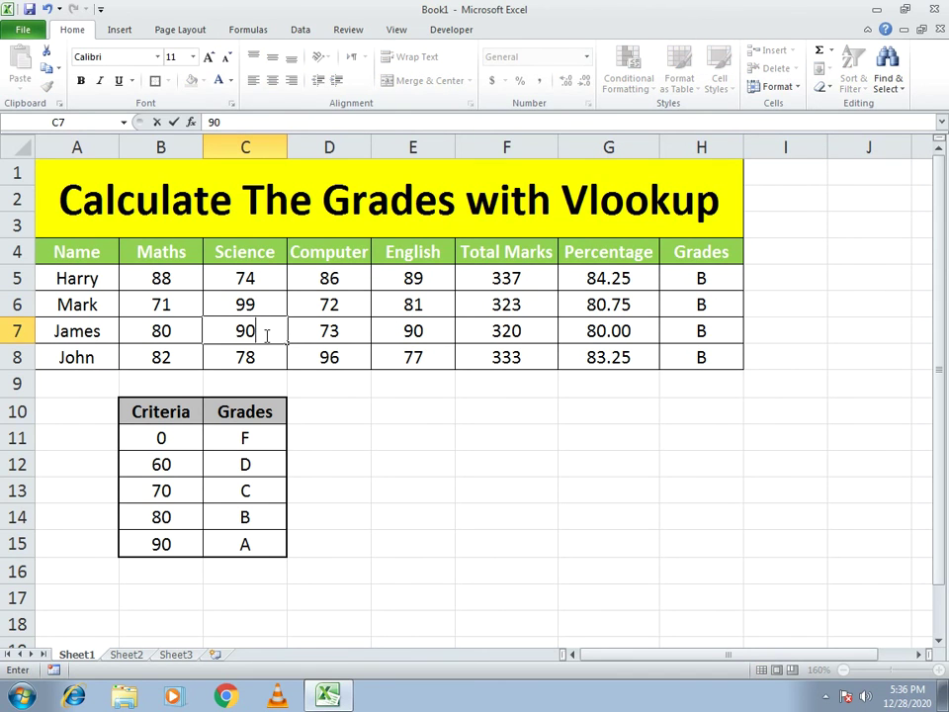
pyautogui.press('Return')
pyautogui.click(265, 335)
pyautogui.press('Left')
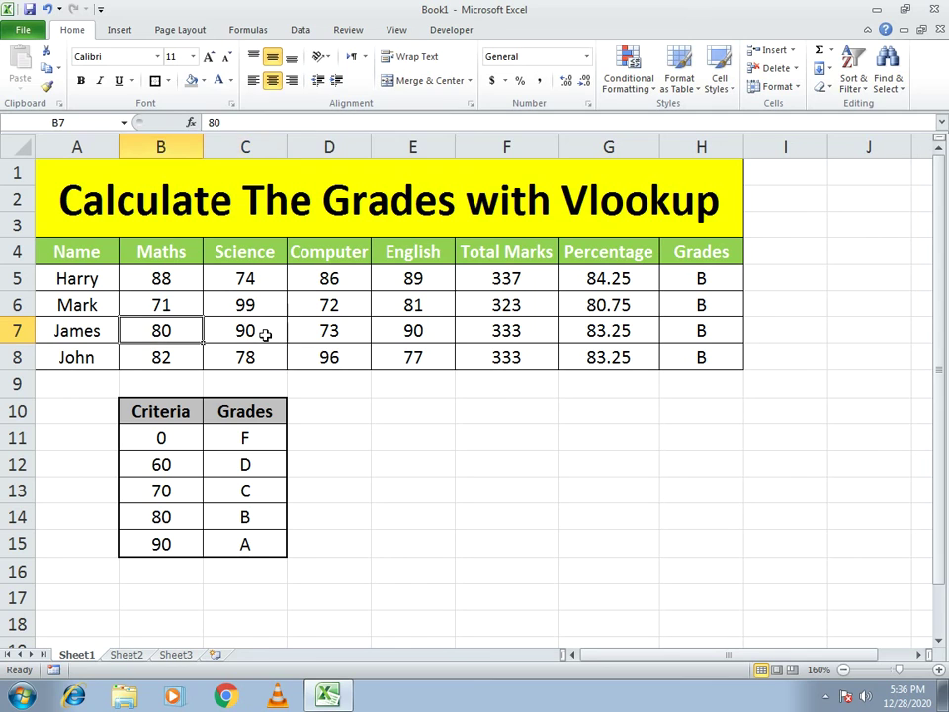
pyautogui.write('95')
pyautogui.press('Return')
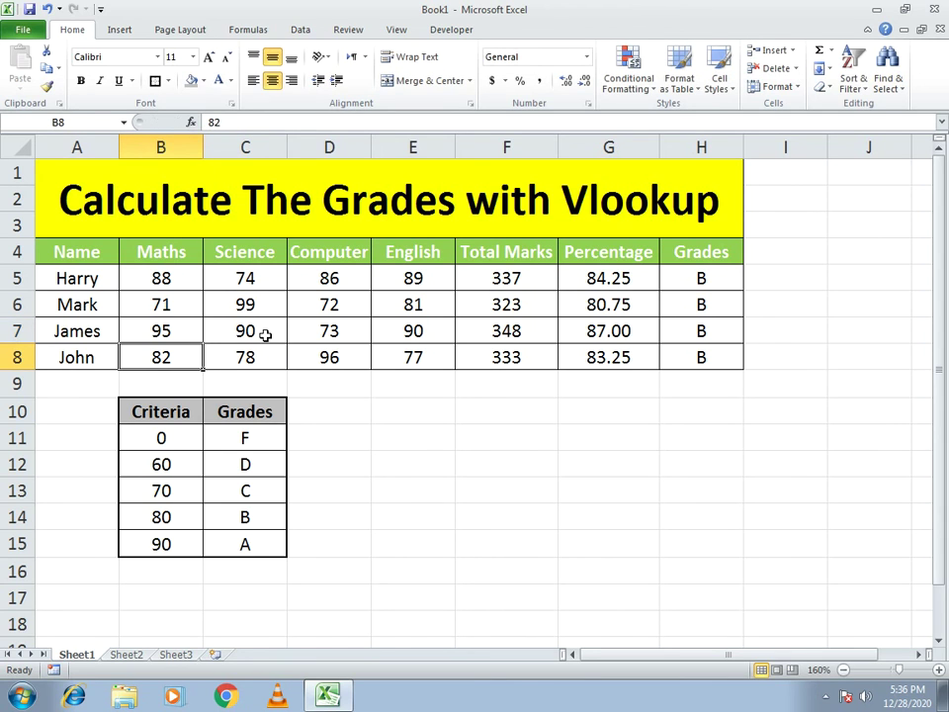
pyautogui.click(265, 335)
pyautogui.press('Right')
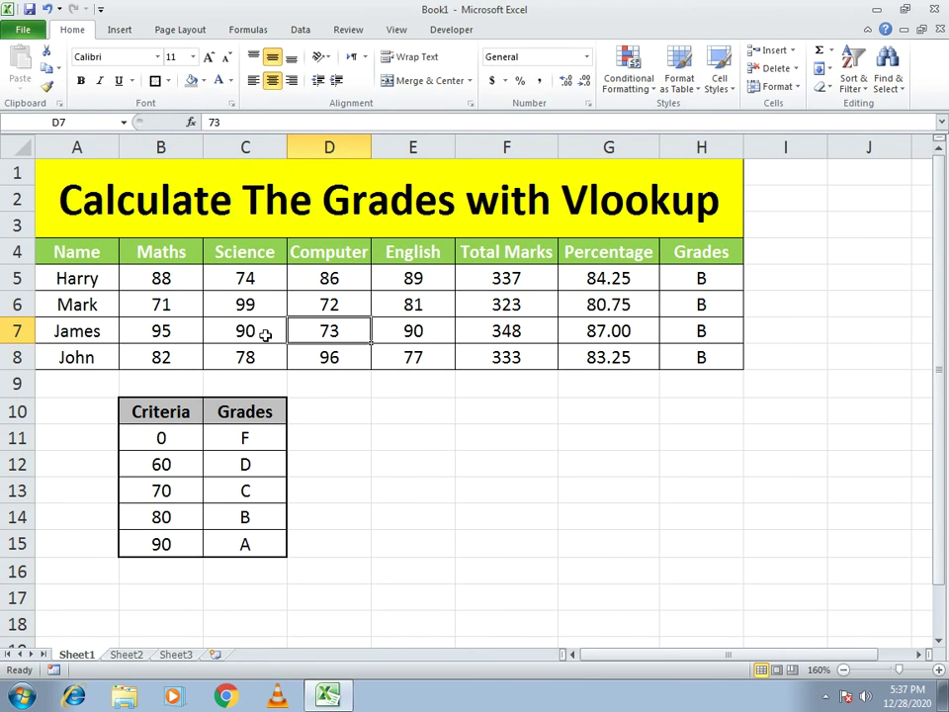
pyautogui.write('98')
pyautogui.press('Return')
pyautogui.press('Up')
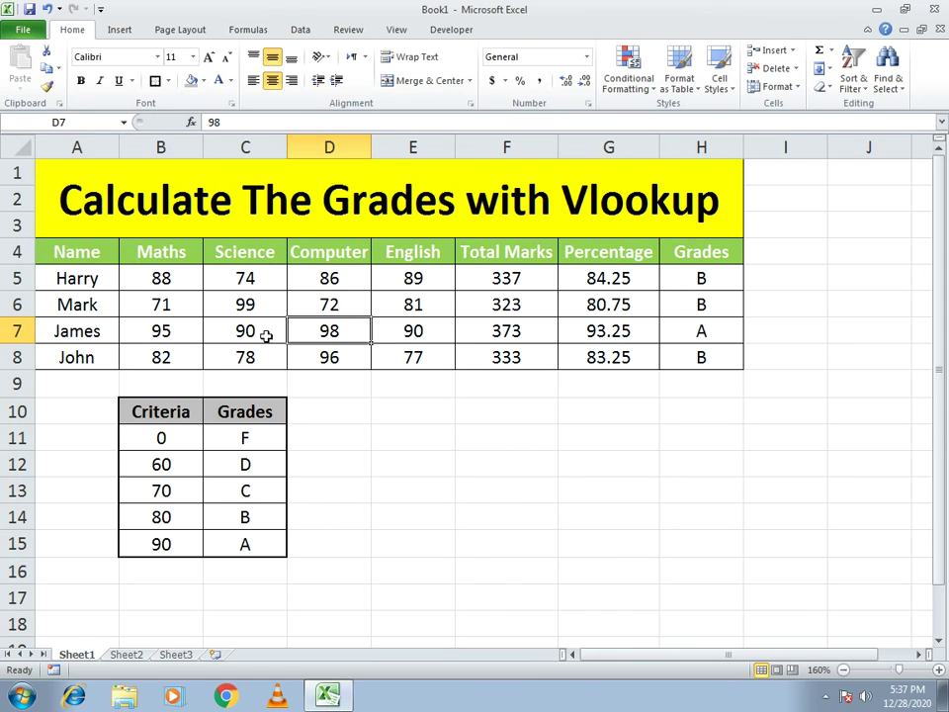
# Change the English mark in E5 to 50
pyautogui.click(404, 279)
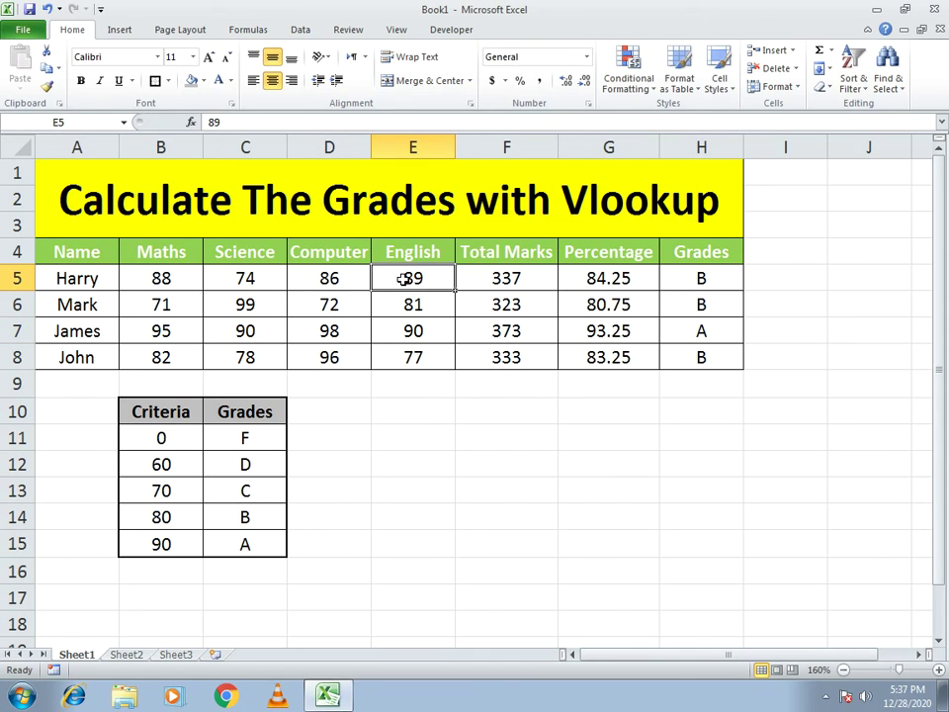
pyautogui.write('50')
pyautogui.press('Return')
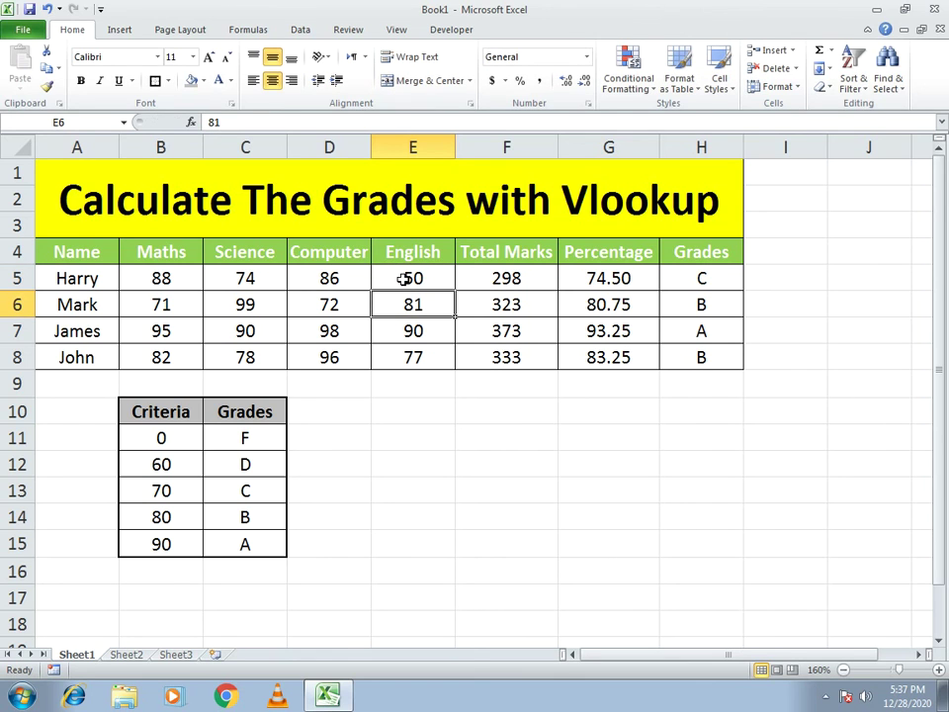